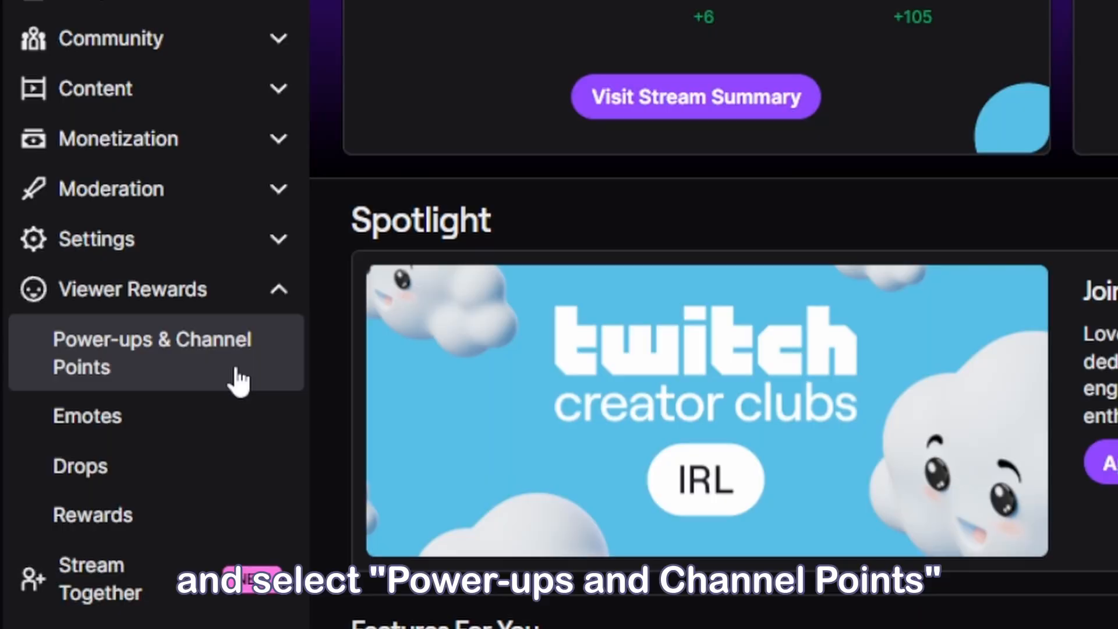
# - Begin a new custom reward in Twitch's Power-ups & Channel Points management
pyautogui.click(239, 382)
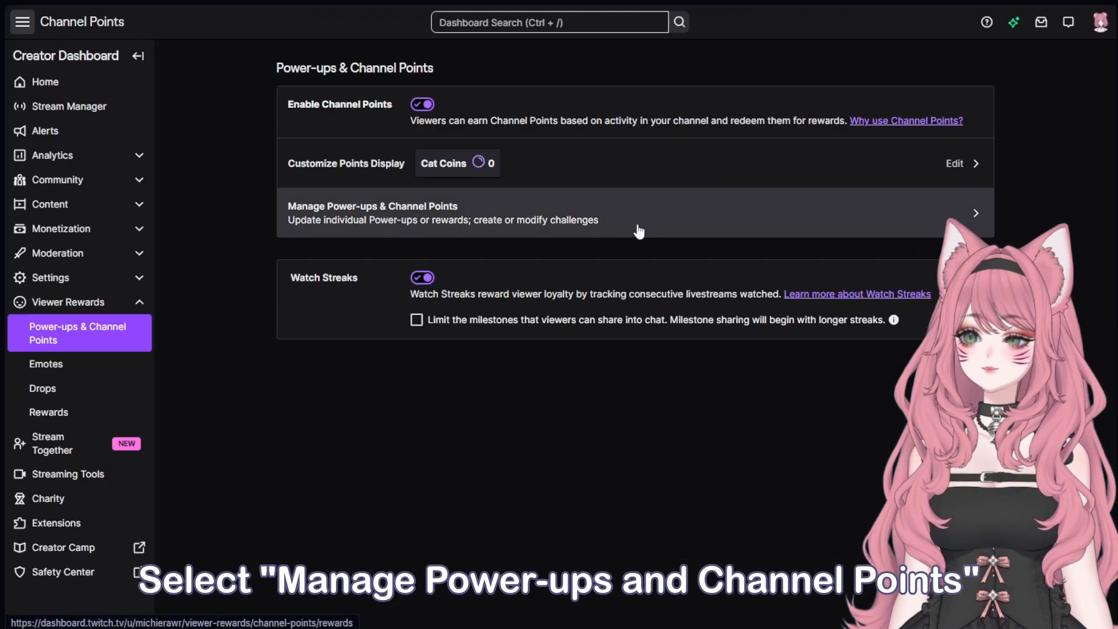
pyautogui.click(637, 231)
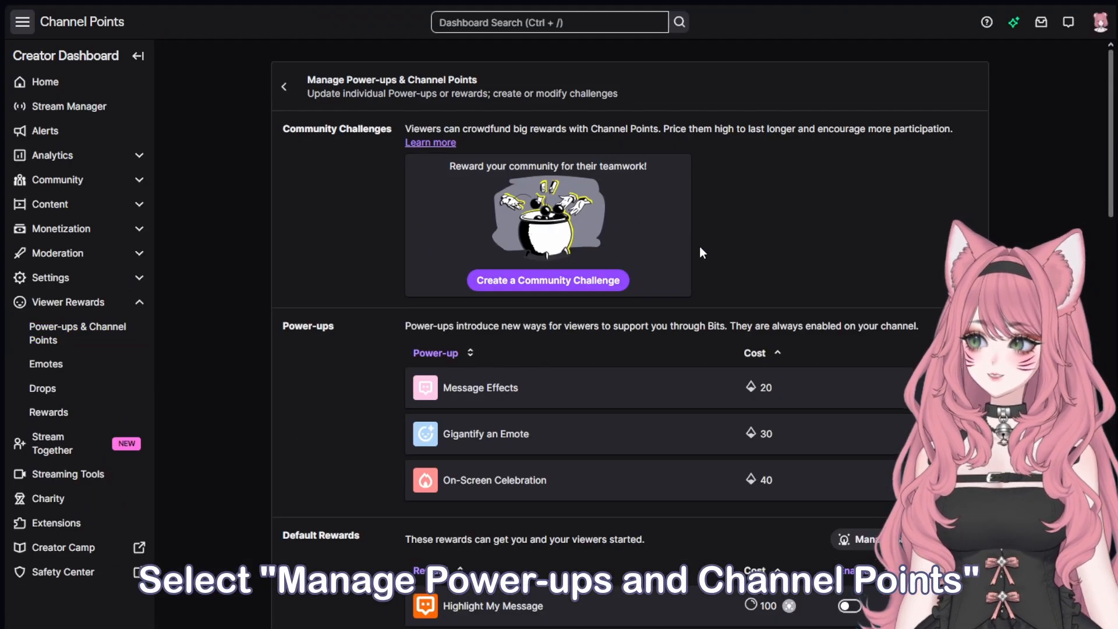
pyautogui.scroll(-20, 629, 326)
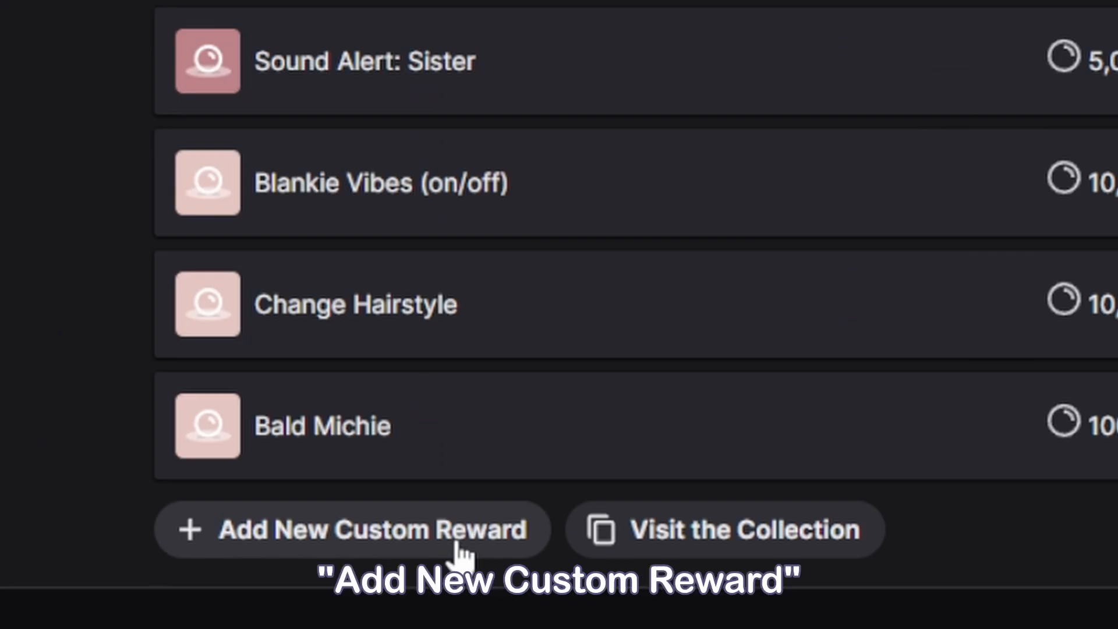
pyautogui.click(460, 547)
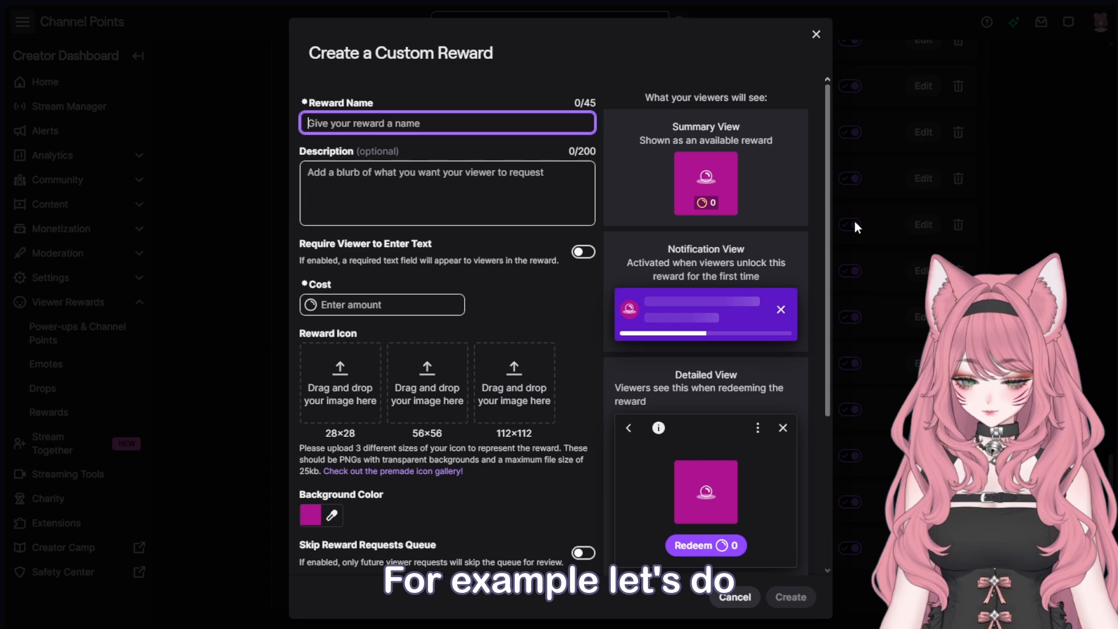
# - Name the custom reward "Random Hairstyle" and set its cost to 1 point
pyautogui.write('Random Hairstyle')
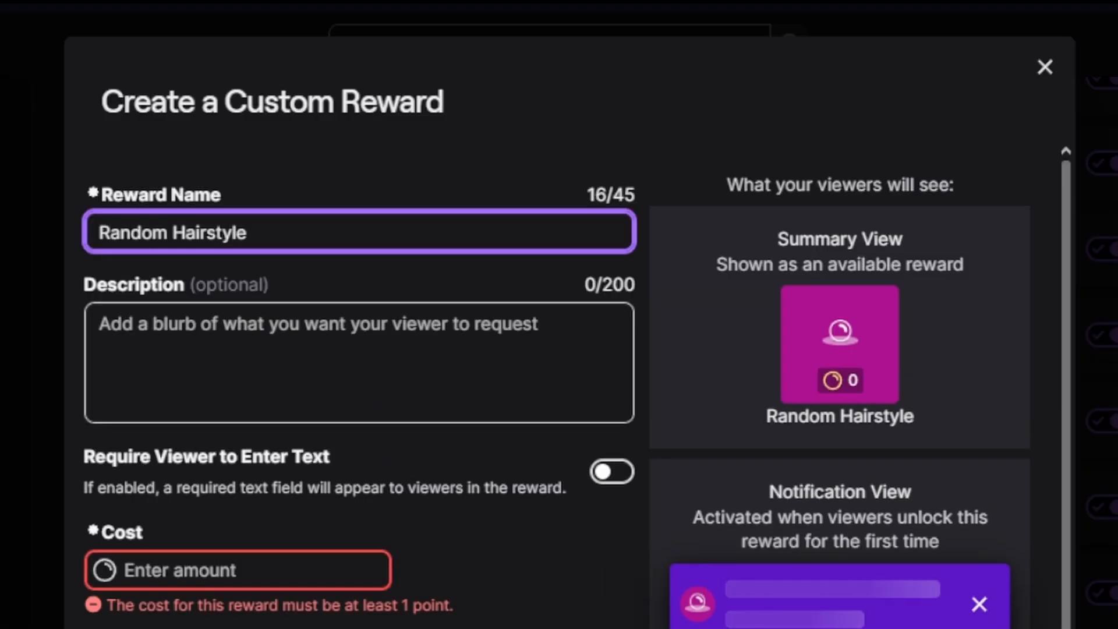
pyautogui.click(329, 568)
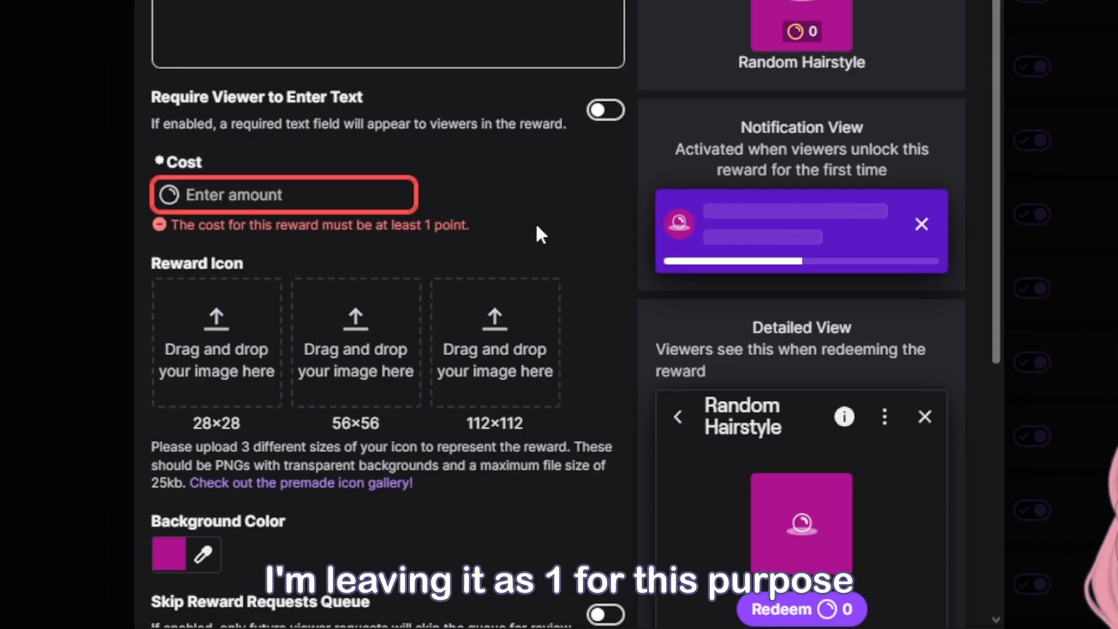
pyautogui.write('1')
pyautogui.scroll(-5, 600, 369)
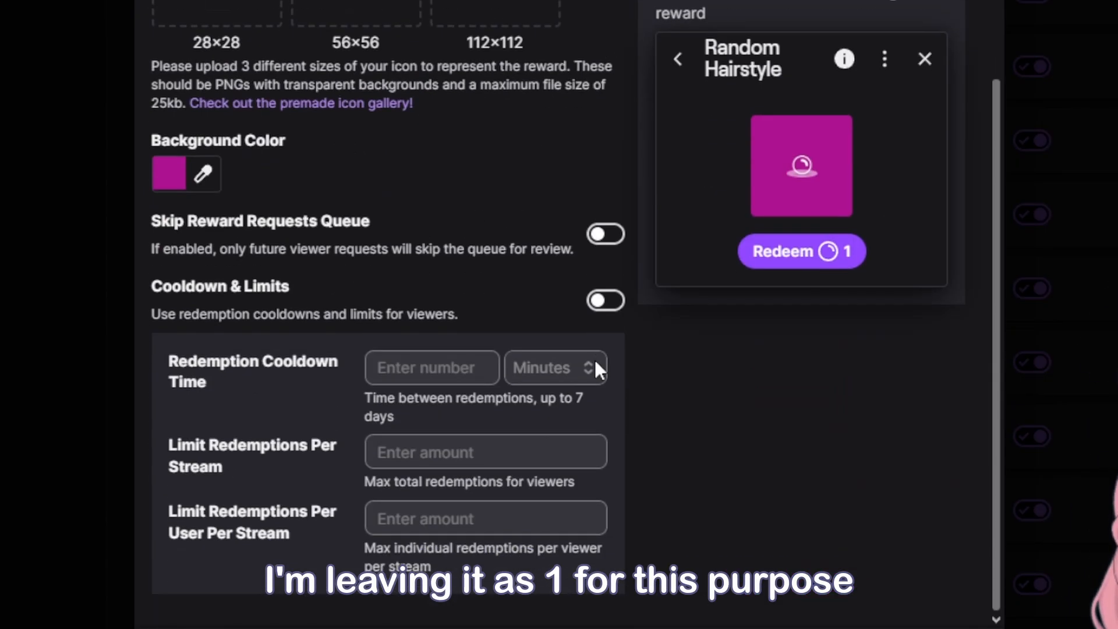
# - Enable cooldown and limits with a redemption cooldown of 10 minutes and create the reward
pyautogui.click(595, 308)
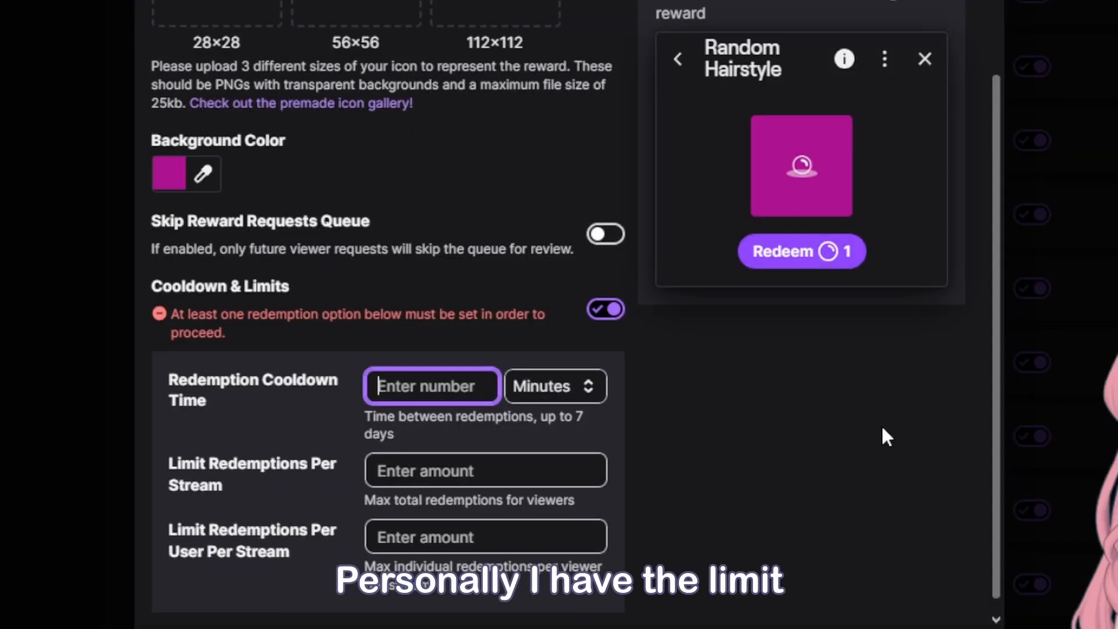
pyautogui.write('10')
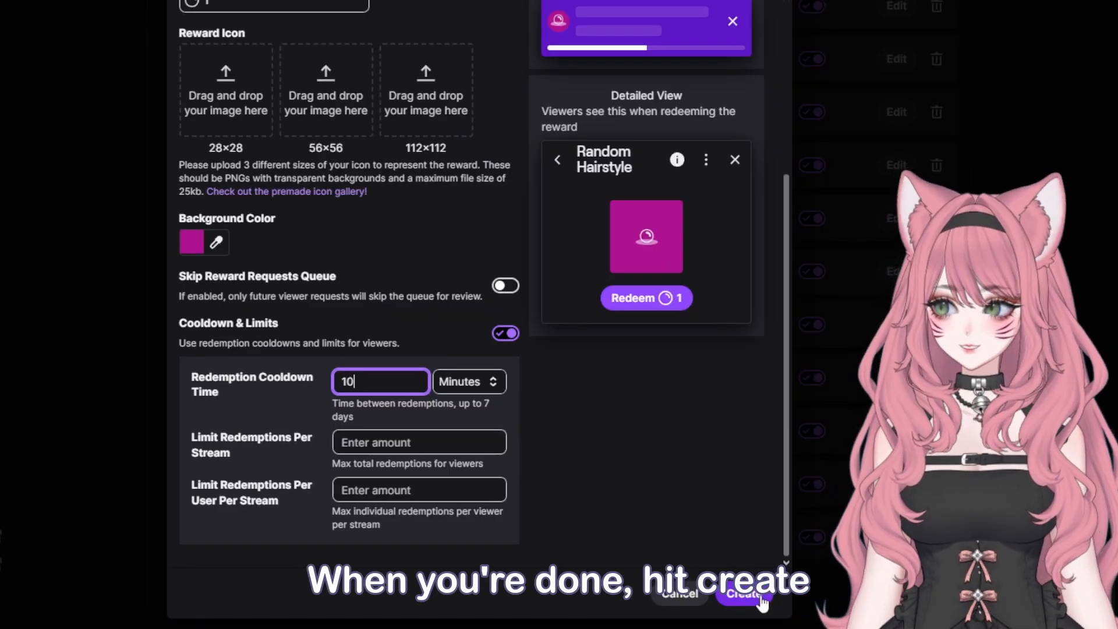
pyautogui.click(742, 593)
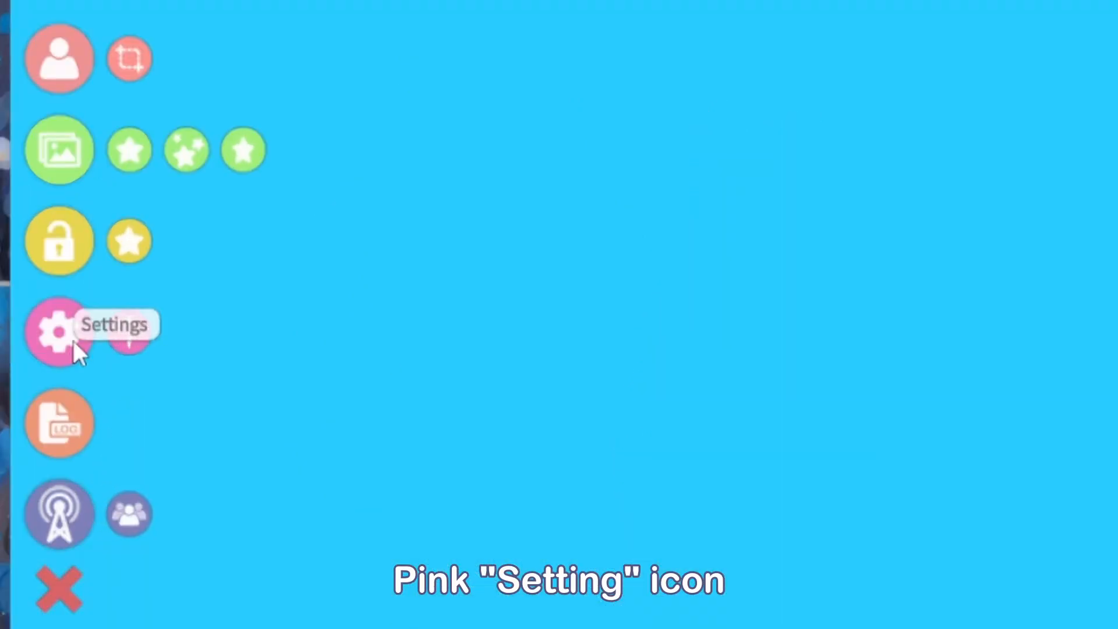
# - Switch to VTube Studio, show the model's Hotkey Settings & Expressions and look through its hairstyle hotkeys
pyautogui.click(50, 260)
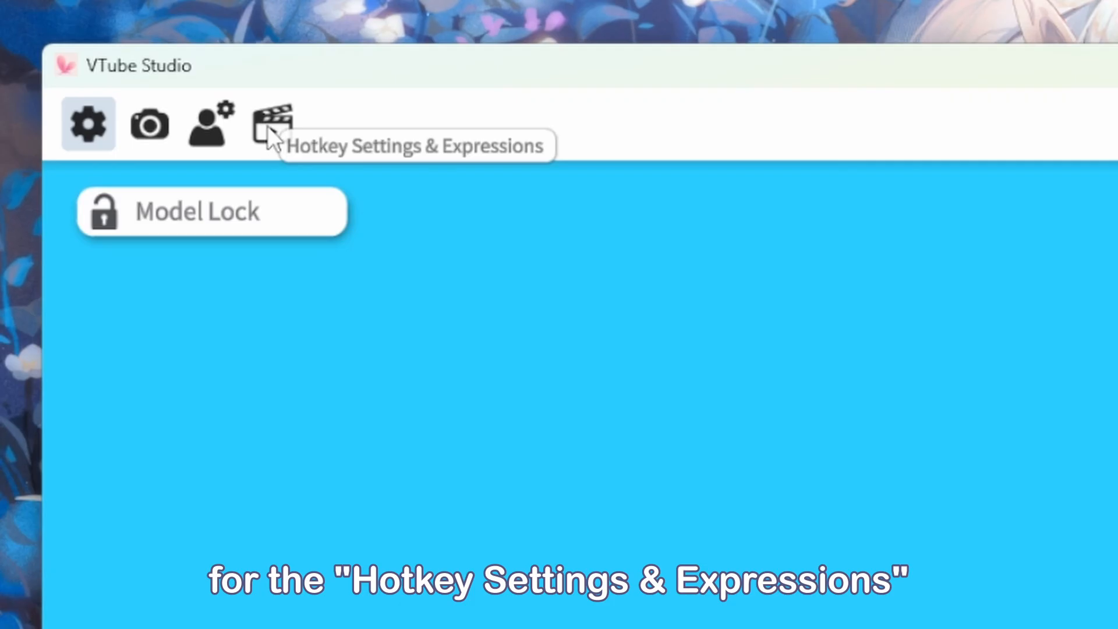
pyautogui.click(267, 126)
pyautogui.scroll(-5, 849, 233)
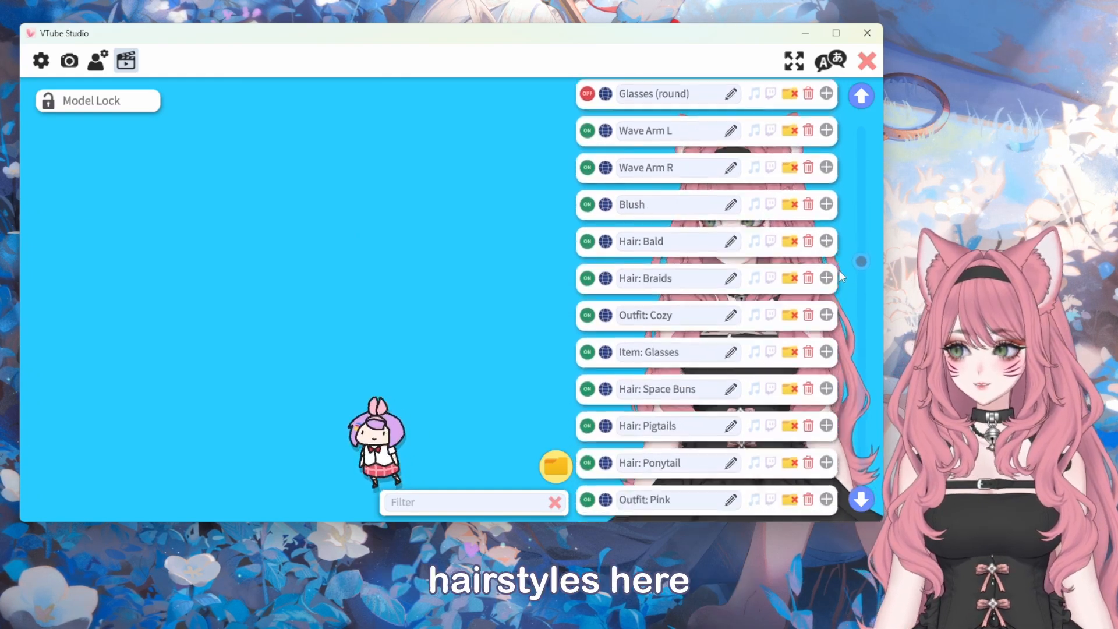
pyautogui.scroll(-1, 839, 271)
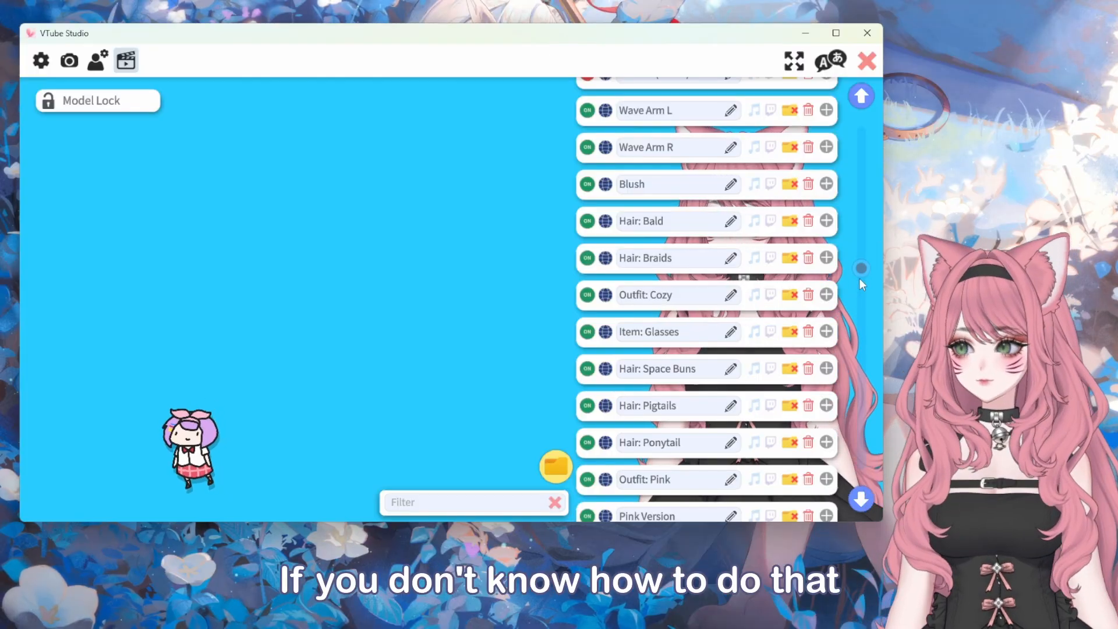
# - Start a new expression in the Expression Editor
pyautogui.moveTo(859, 265); pyautogui.dragTo(863, 73)
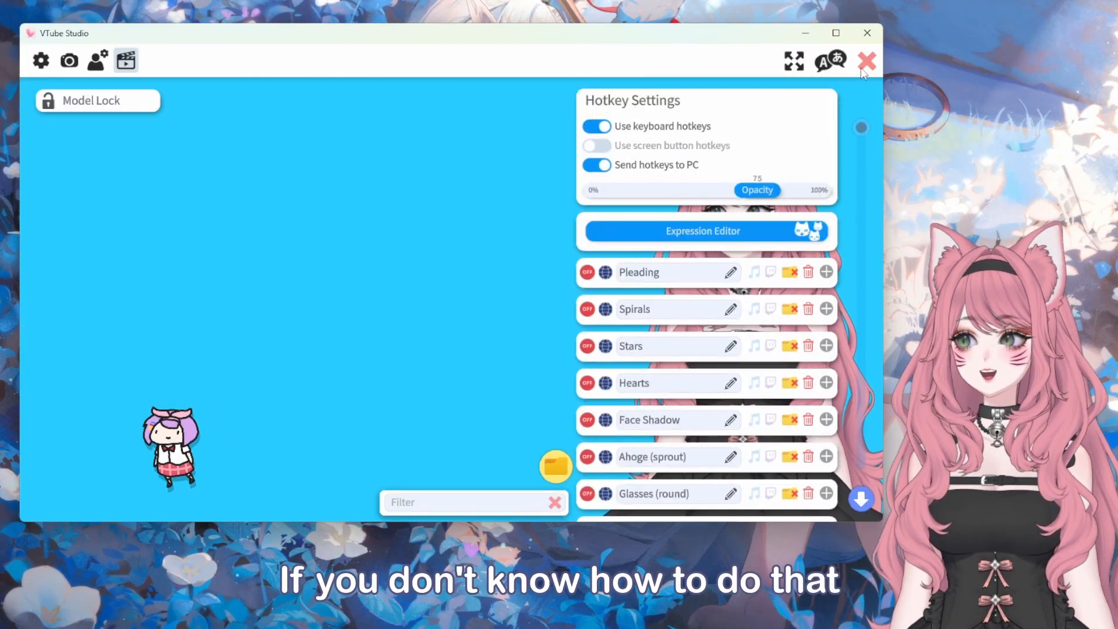
pyautogui.click(723, 233)
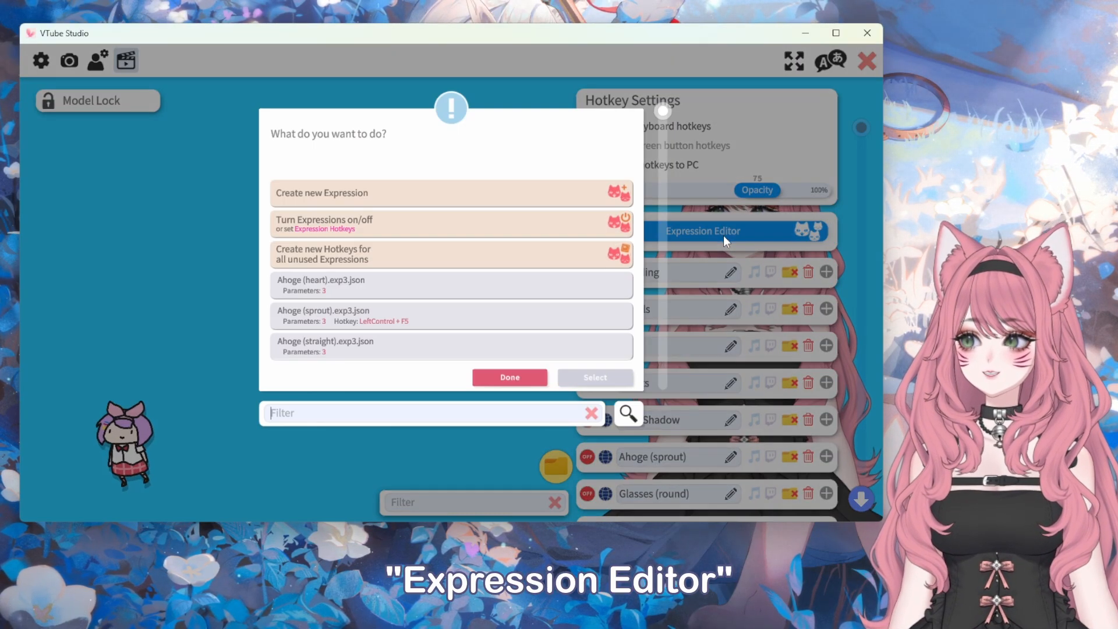
pyautogui.click(362, 197)
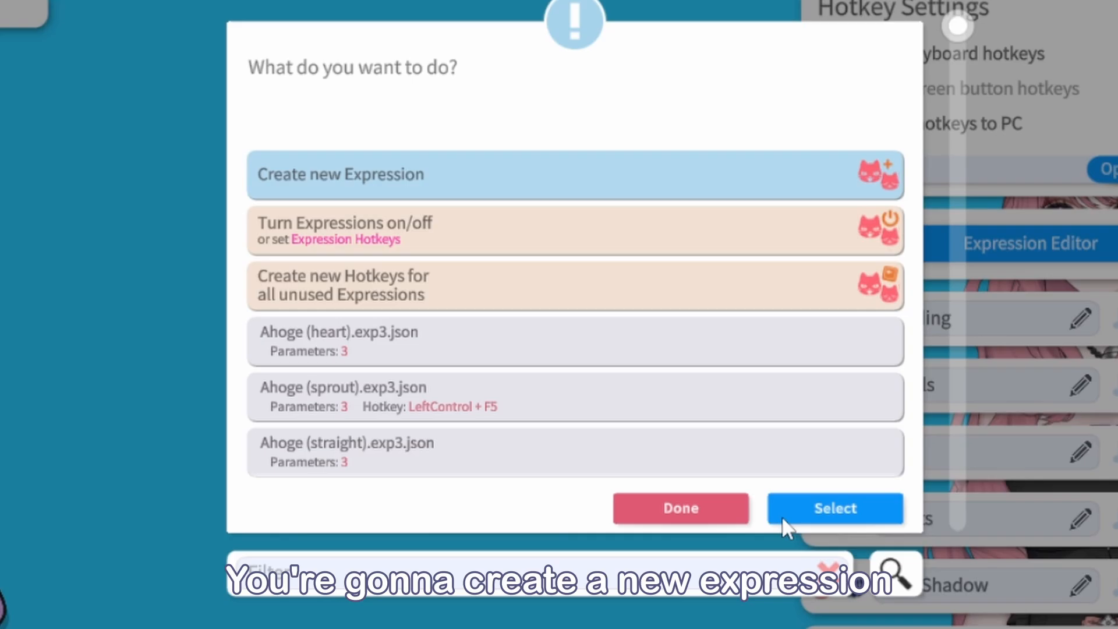
pyautogui.click(819, 507)
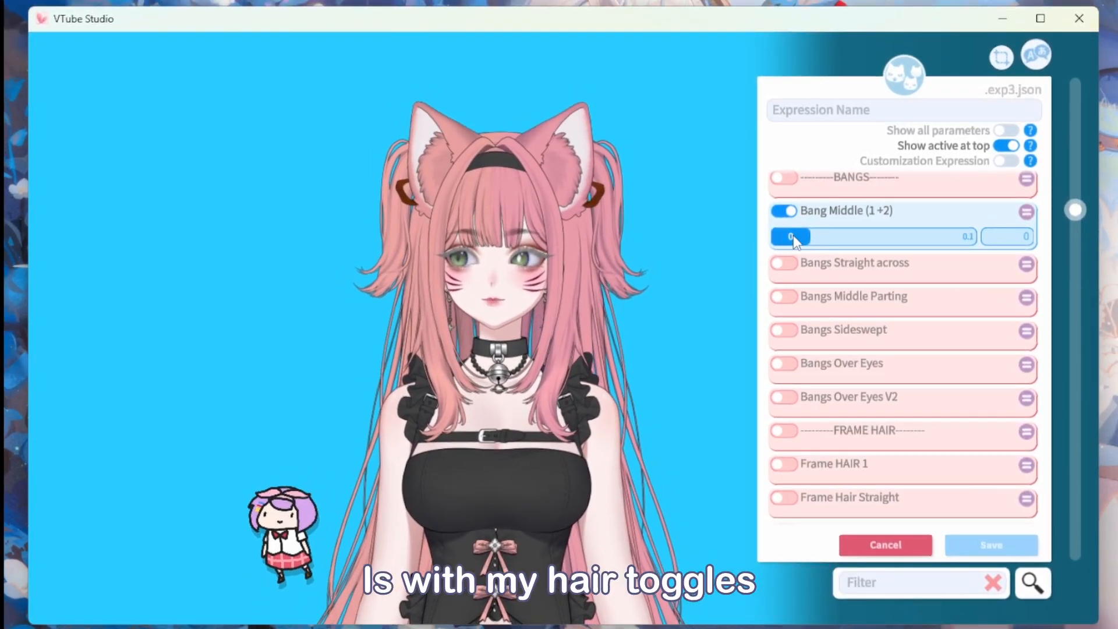
# - Activate every bangs parameter in the expression, from Bangs Straight across to Bangs Over Eyes V2, and set Bangs Sideswept to 0.1
pyautogui.scroll(1, 810, 257)
pyautogui.click(784, 330)
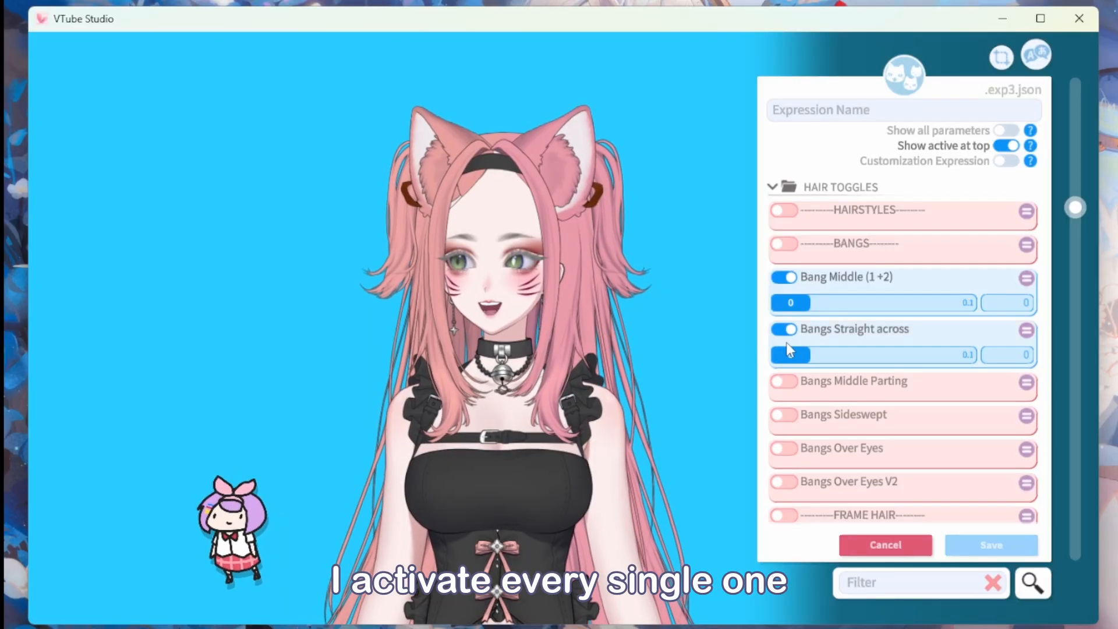
pyautogui.click(786, 381)
pyautogui.click(785, 434)
pyautogui.scroll(-1, 787, 434)
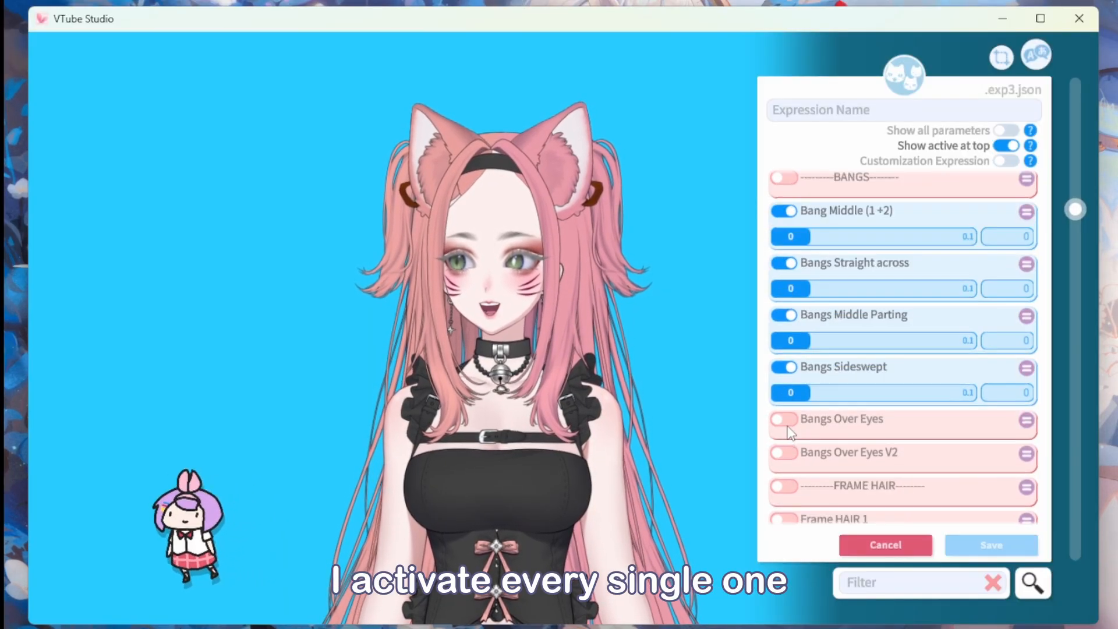
pyautogui.click(785, 418)
pyautogui.click(787, 466)
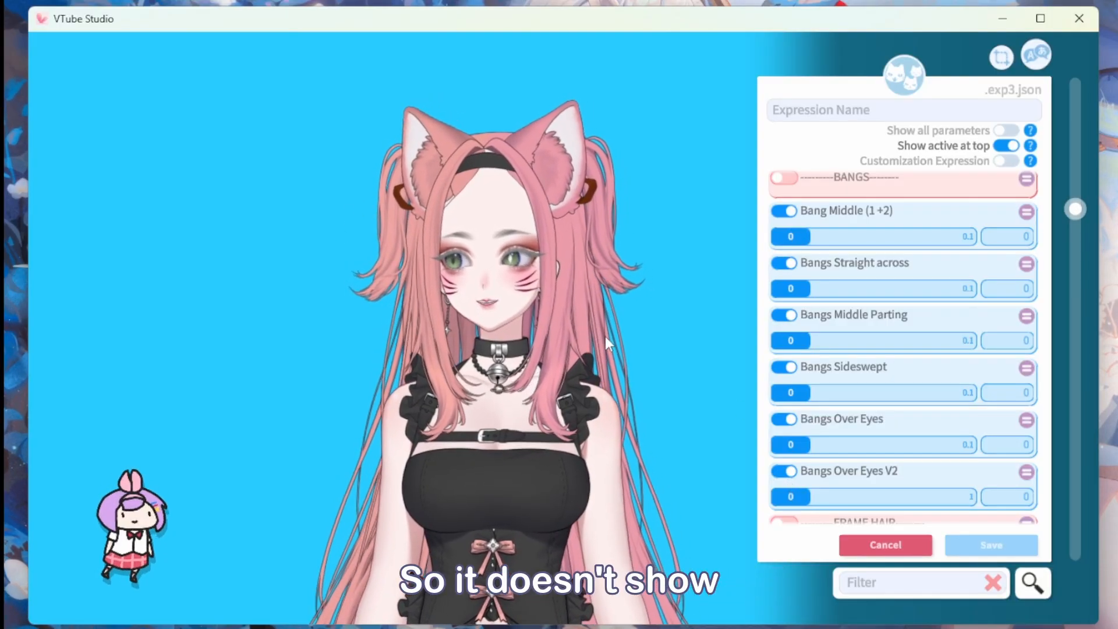
pyautogui.moveTo(918, 393); pyautogui.dragTo(992, 399)
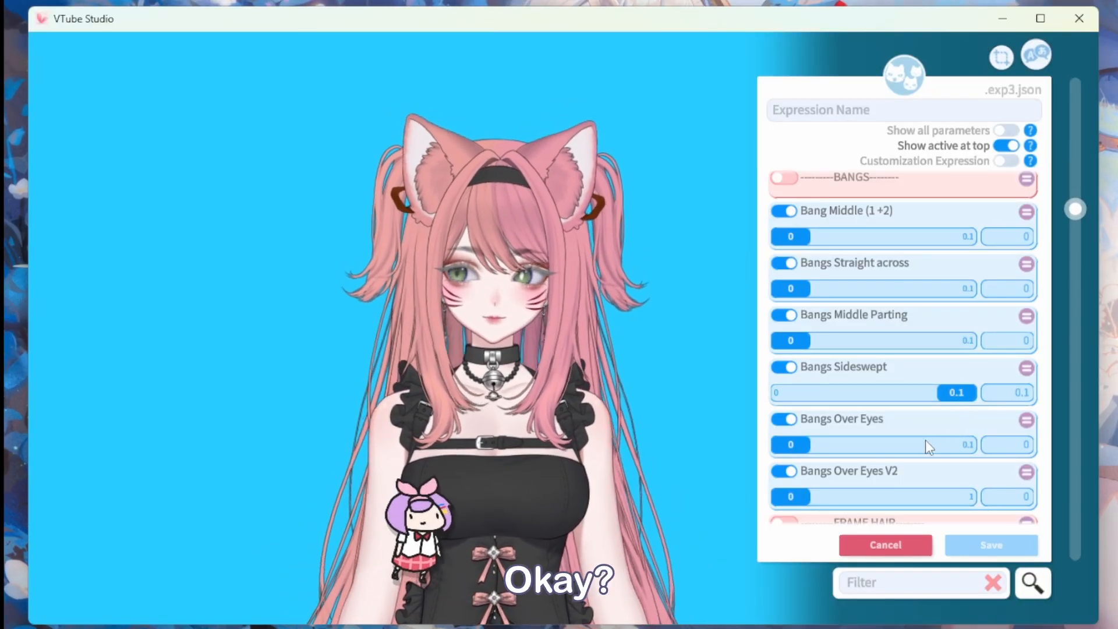
# - Activate the frame hair parameters, setting Frame HAIR 1 to 0 and Frame Hair Cheeks to 0.1
pyautogui.scroll(-5, 924, 439)
pyautogui.click(790, 326)
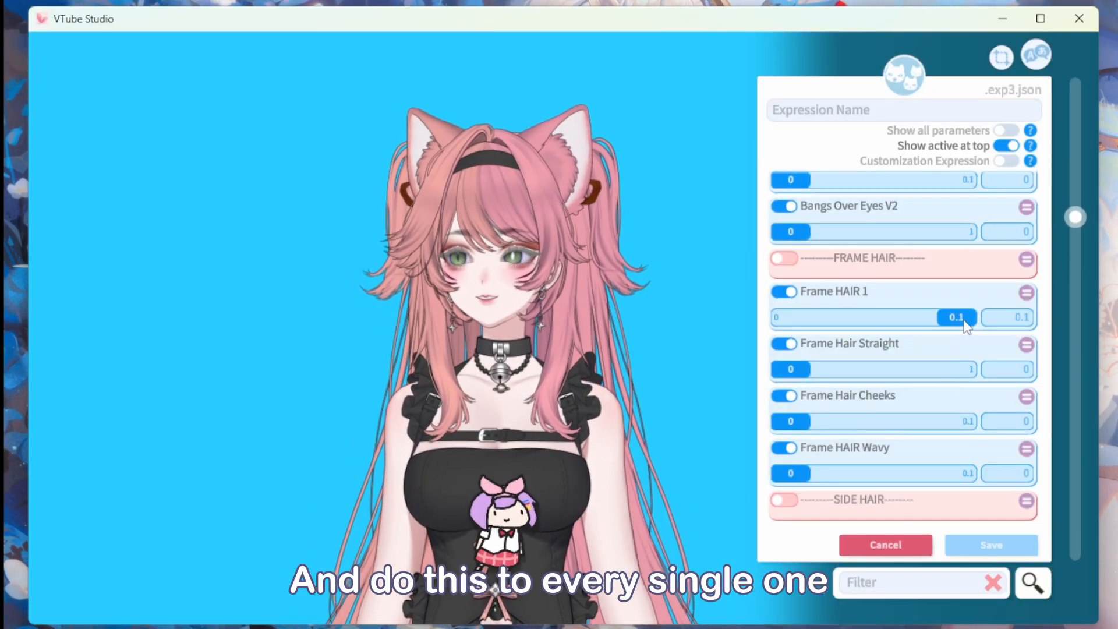
pyautogui.moveTo(962, 320); pyautogui.dragTo(793, 321)
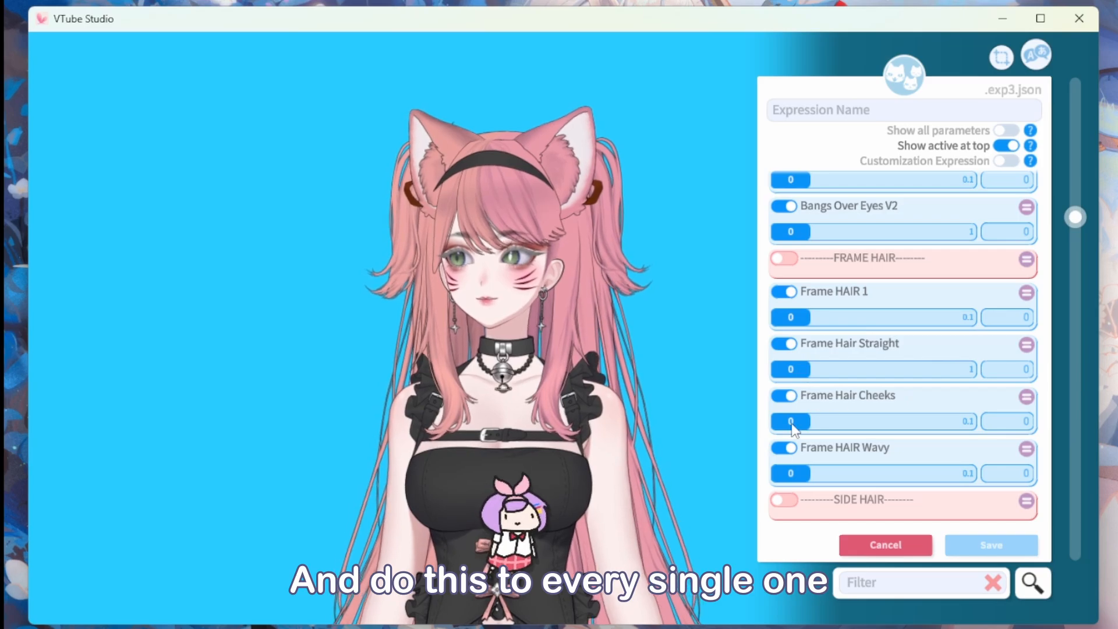
pyautogui.moveTo(791, 422); pyautogui.dragTo(970, 423)
# - Activate the Sidehair Bob, Short, Long, Wavy and Braid parameters in the expression
pyautogui.scroll(-3, 819, 442)
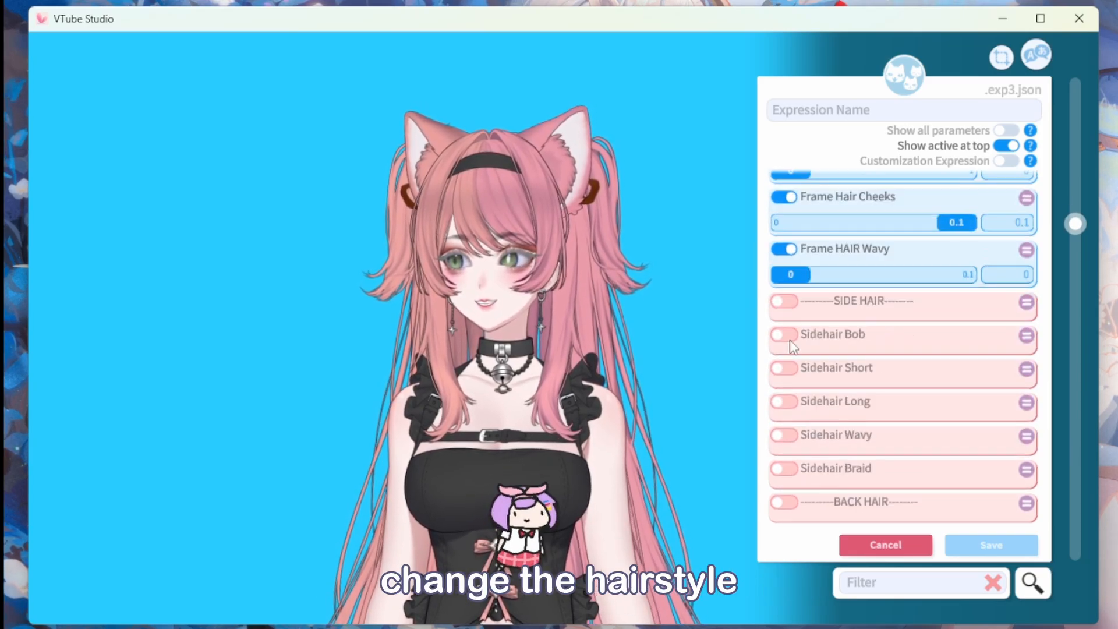
pyautogui.click(783, 335)
pyautogui.click(783, 386)
pyautogui.click(783, 439)
pyautogui.click(783, 442)
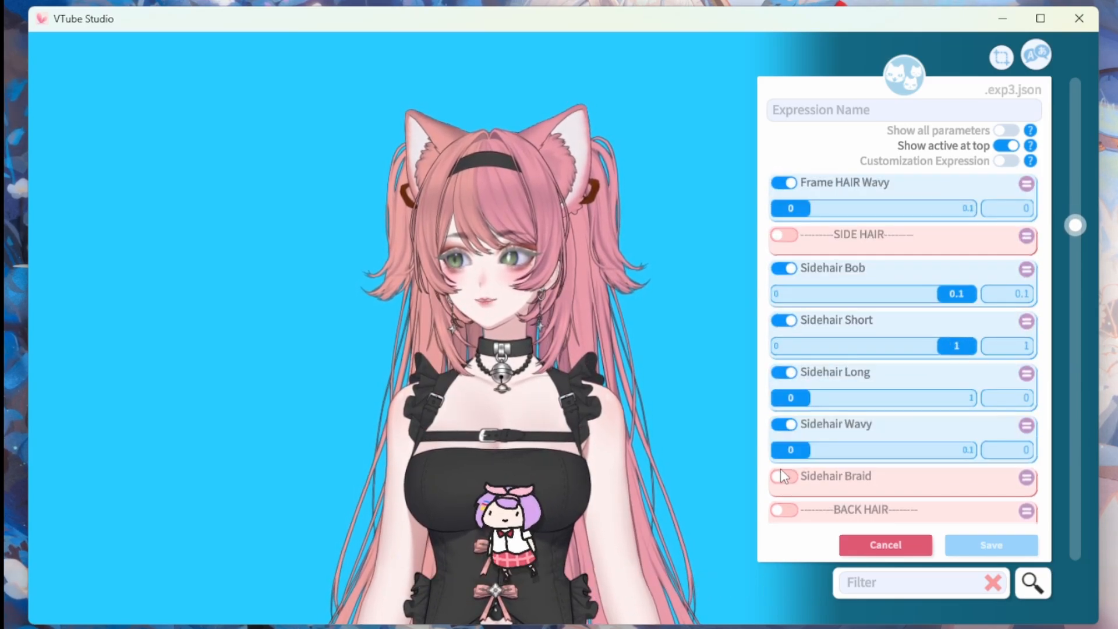
pyautogui.click(784, 472)
# - Activate the remaining back hair parameters, including Braid, Over Body Twintails and Side Swept Twintail, at 0
pyautogui.scroll(-3, 815, 442)
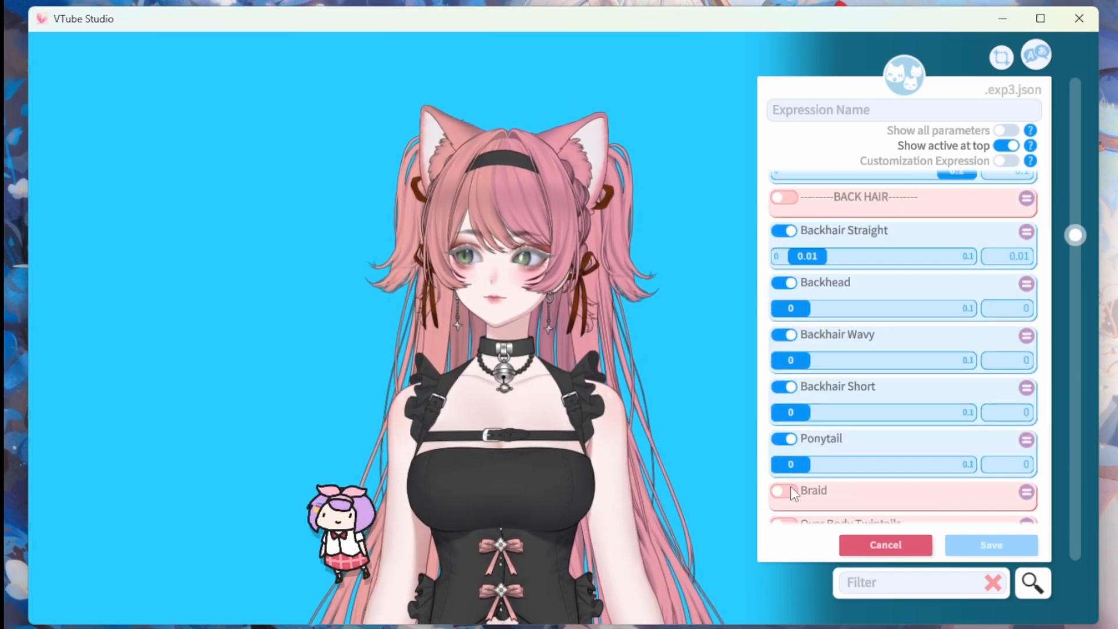
pyautogui.click(790, 490)
pyautogui.scroll(-2, 790, 489)
pyautogui.click(786, 443)
pyautogui.click(785, 496)
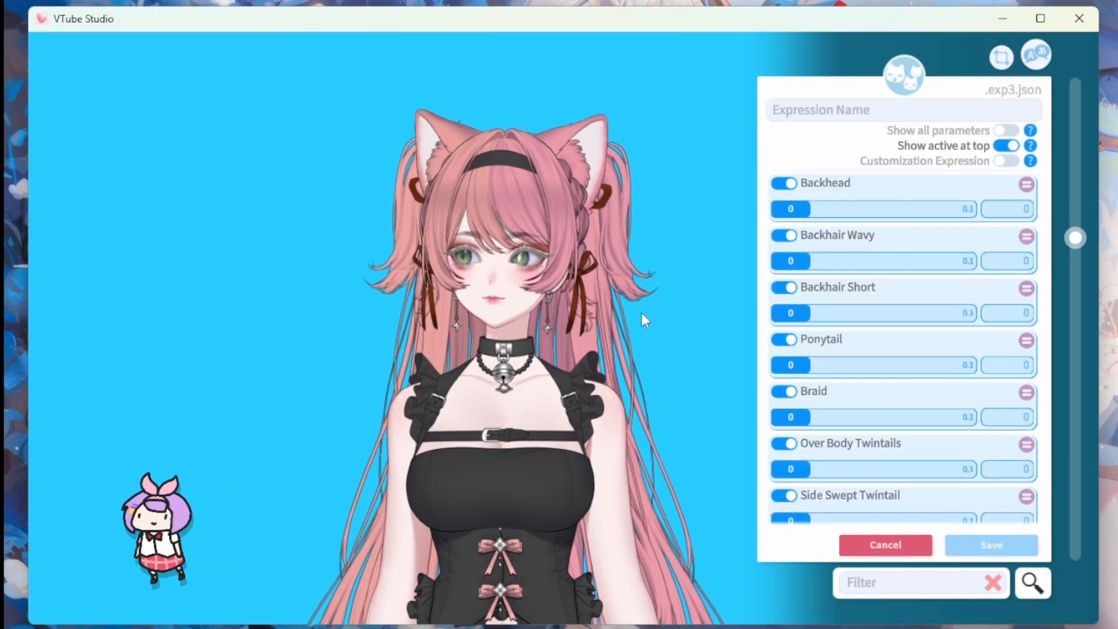
# - Activate the four hair add-on parameters: high and low Hairbuns, Twintails (short + straight) and Twintail (long + wavy)
pyautogui.scroll(-5, 790, 372)
pyautogui.click(784, 317)
pyautogui.click(783, 368)
pyautogui.click(784, 420)
pyautogui.click(784, 472)
# - Try the wavy back hair by raising Backhair Wavy to 0.1
pyautogui.scroll(7, 848, 377)
pyautogui.moveTo(790, 359); pyautogui.dragTo(957, 360)
pyautogui.scroll(-4, 840, 357)
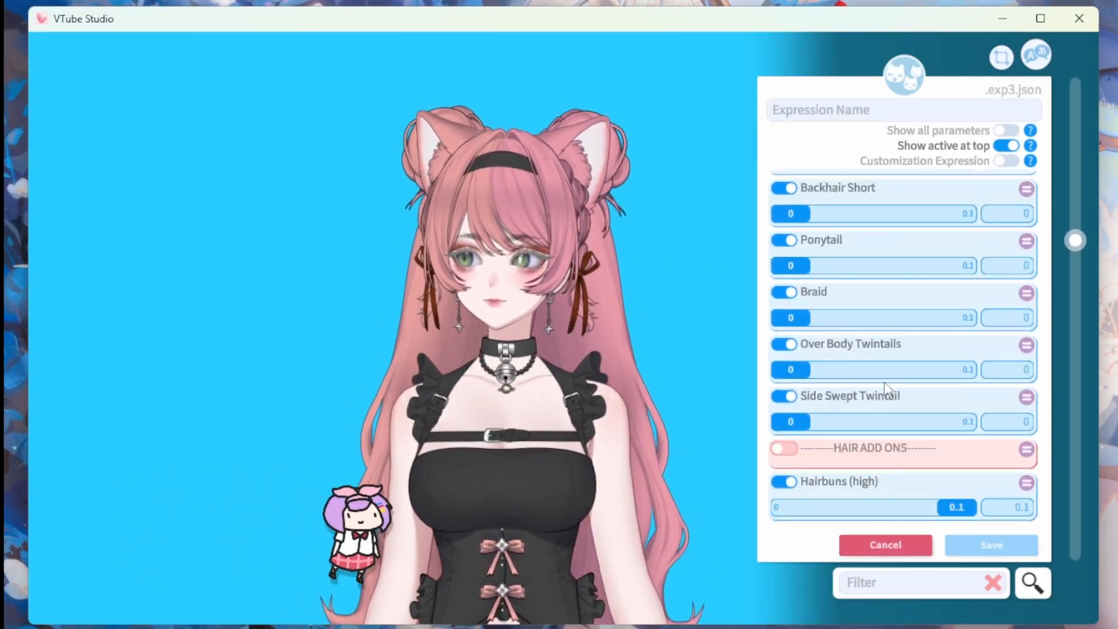
pyautogui.scroll(2, 884, 390)
pyautogui.scroll(-7, 876, 410)
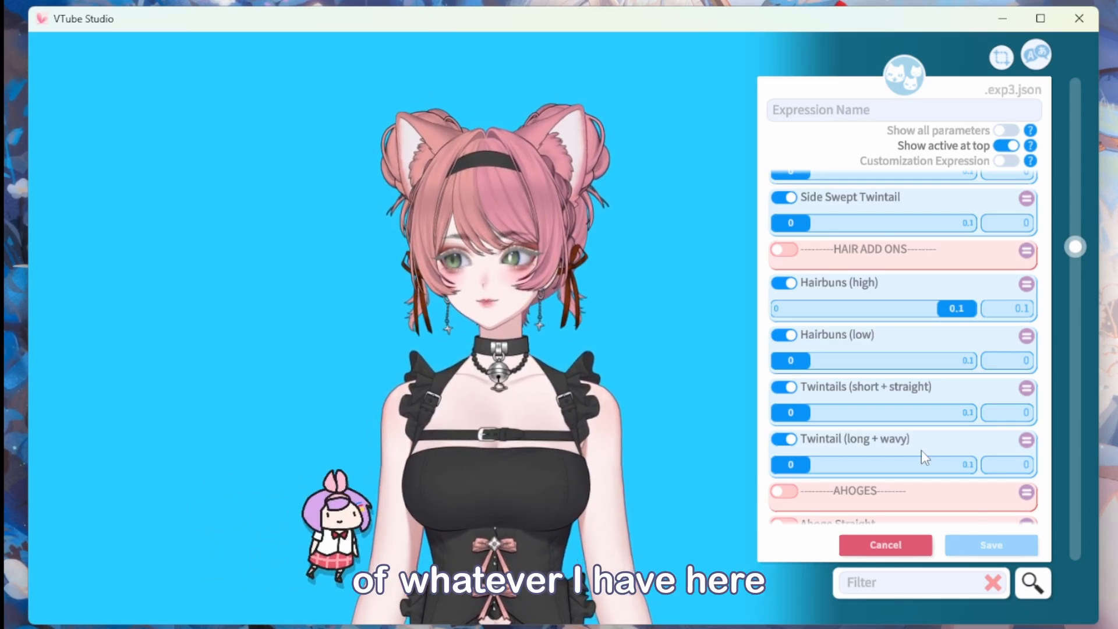
# - Preview the straight back hair by raising Backhair Straight to 0.1, and return it to 0
pyautogui.scroll(8, 921, 449)
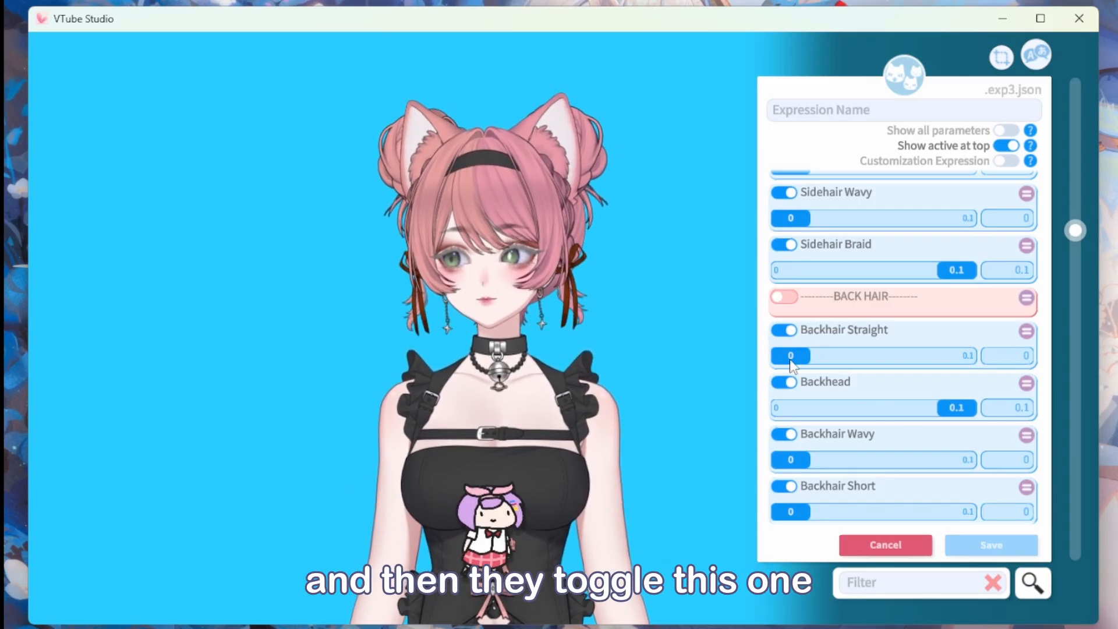
pyautogui.moveTo(790, 359); pyautogui.dragTo(998, 361)
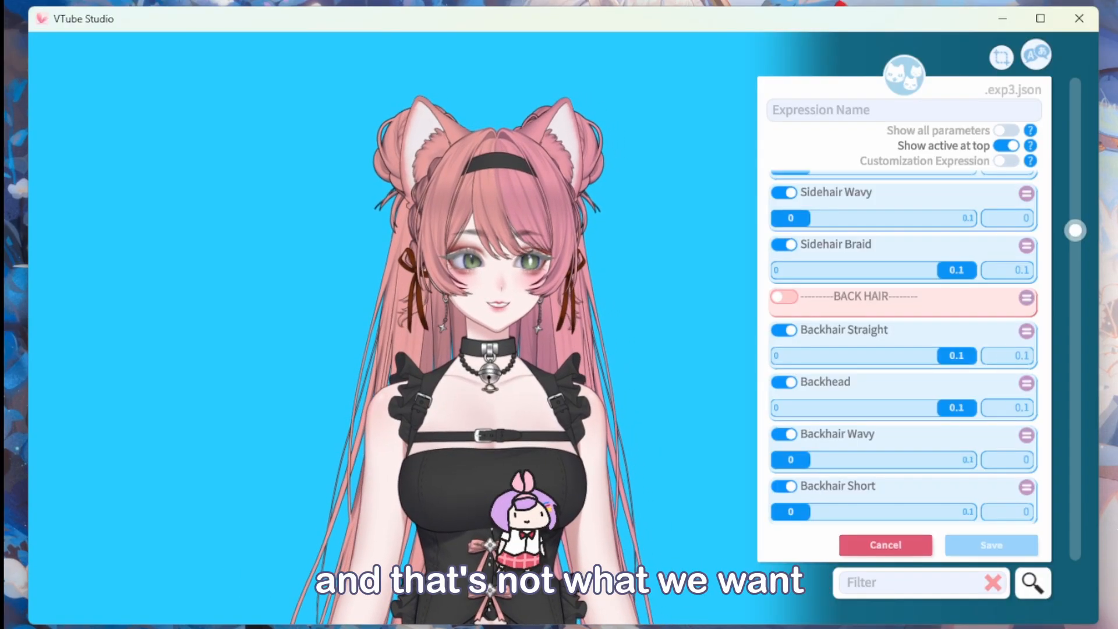
pyautogui.moveTo(957, 356); pyautogui.dragTo(790, 355)
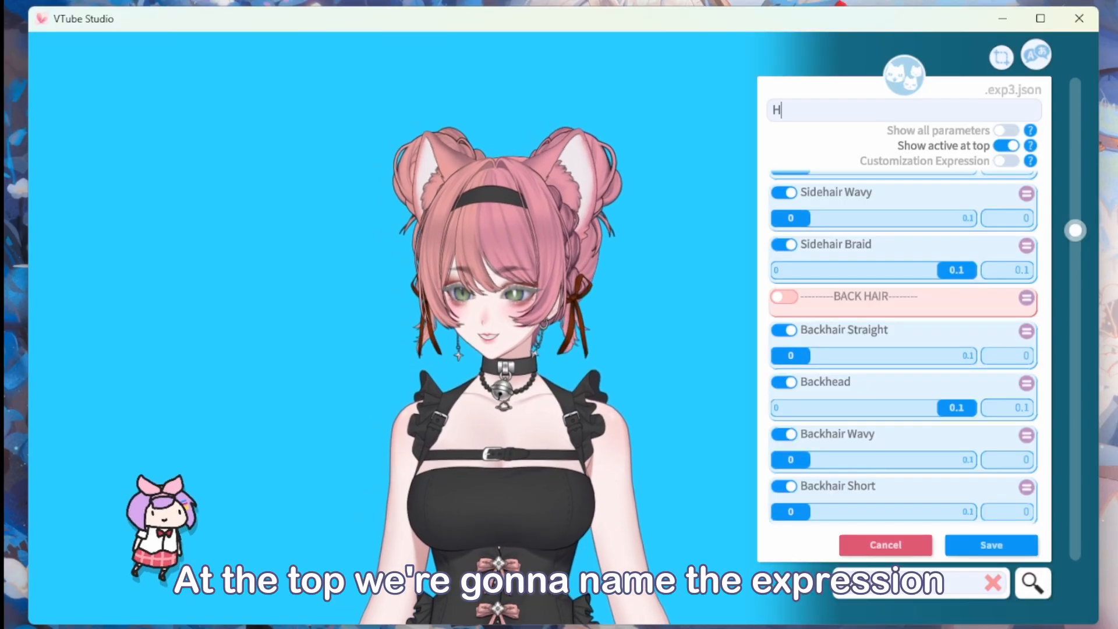
# - Name the expression "Hair Twin Braids" and save it
pyautogui.write('Twin Bra')
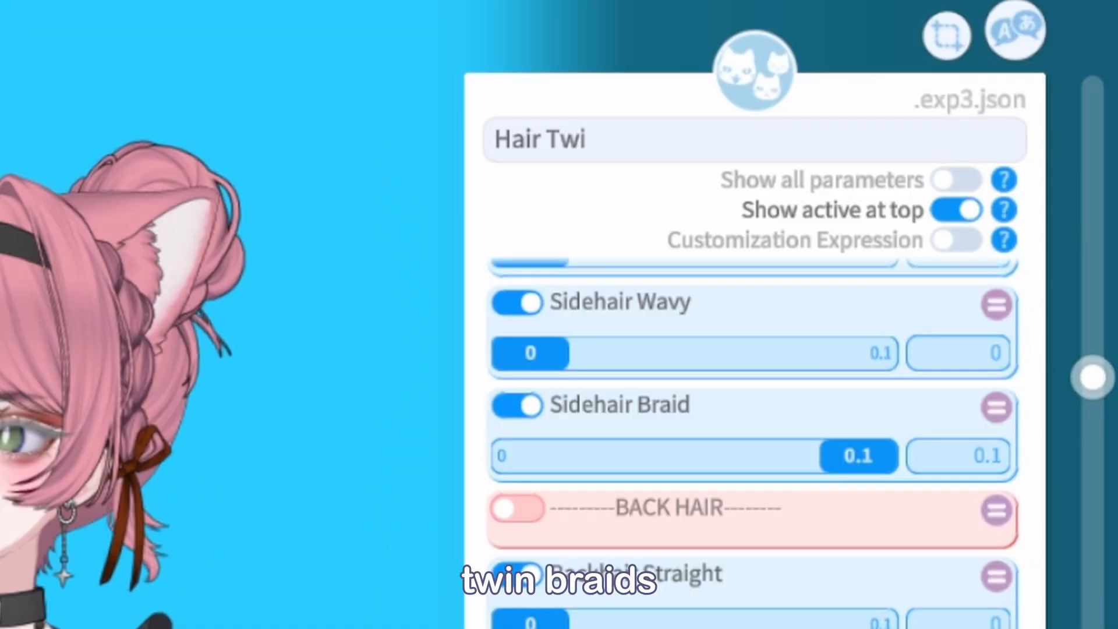
pyautogui.write('ids')
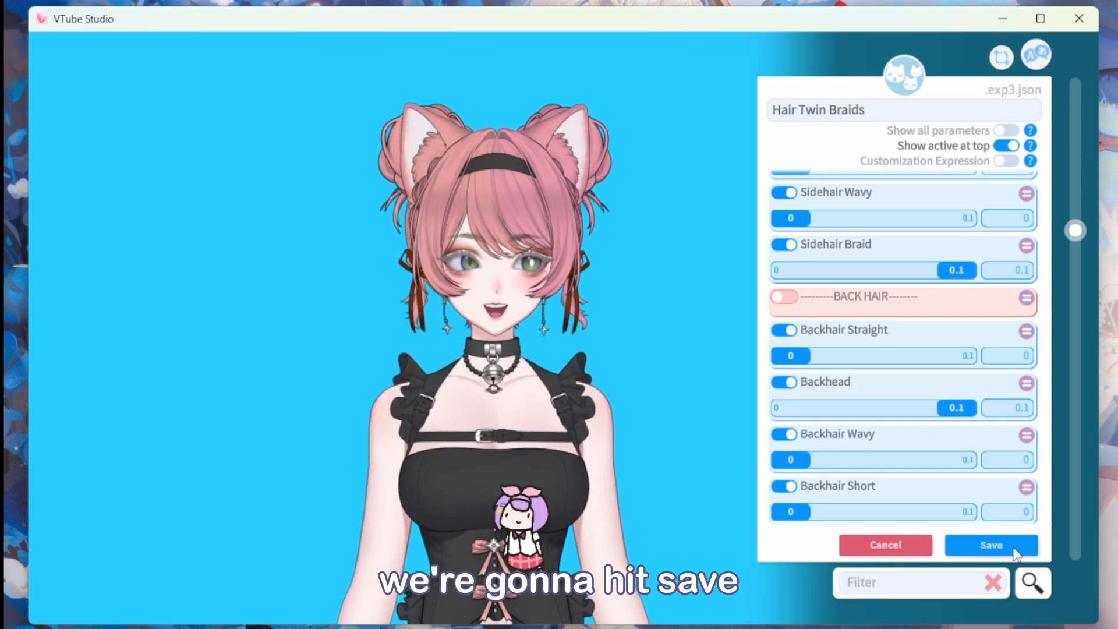
pyautogui.click(1013, 547)
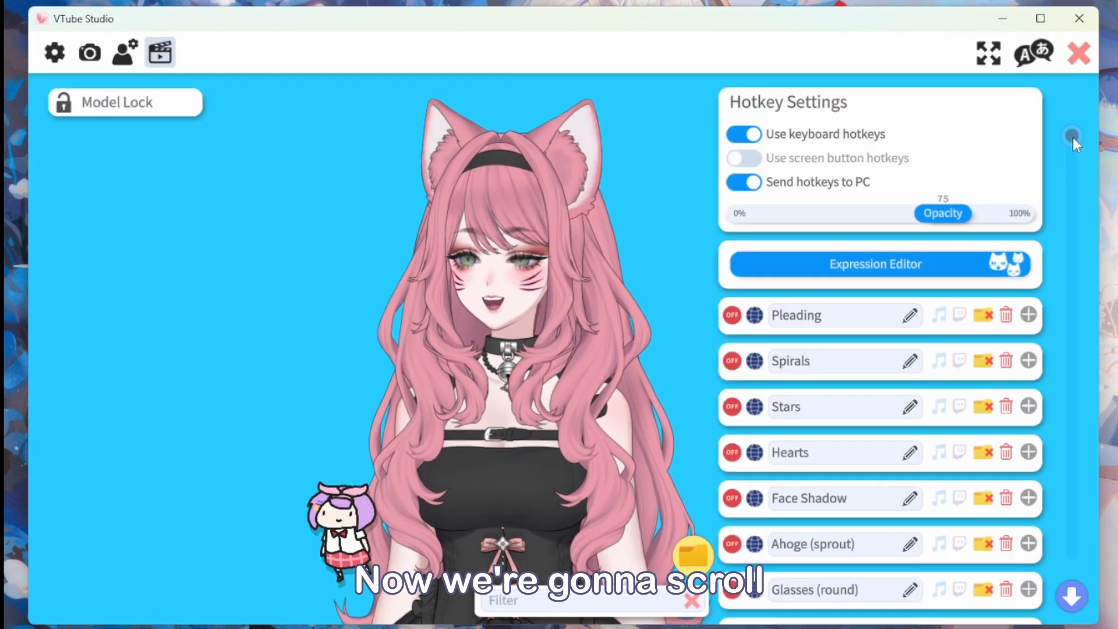
# - Add a new hotkey at the end of the hotkey list and name it "Hair: Twin Braids"
pyautogui.moveTo(1073, 137); pyautogui.dragTo(1081, 586)
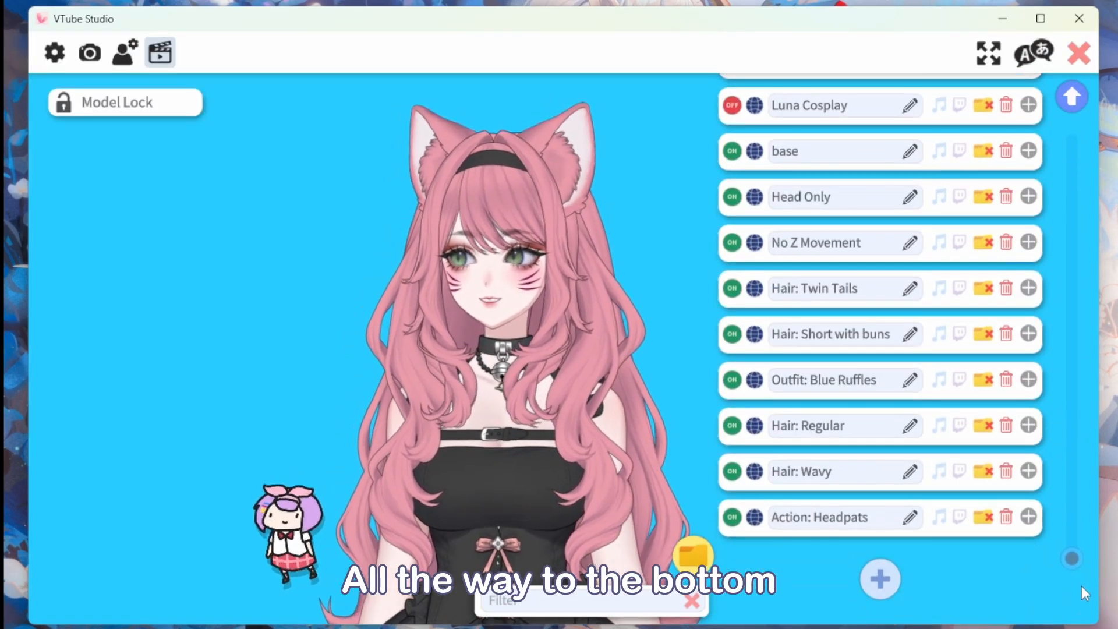
pyautogui.click(880, 579)
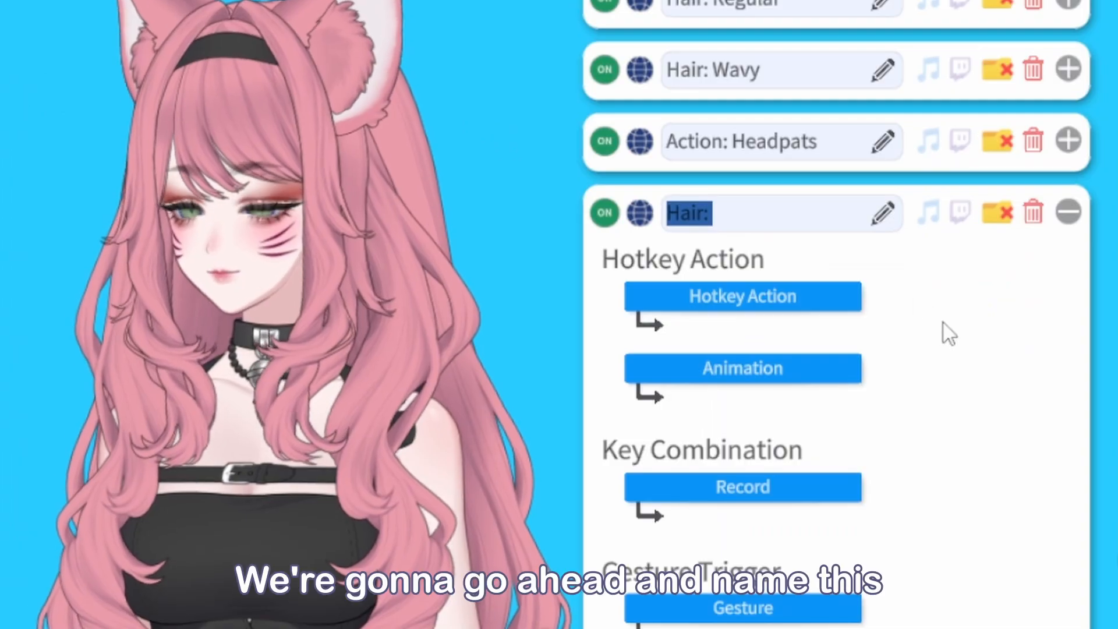
pyautogui.press('BackSpace')
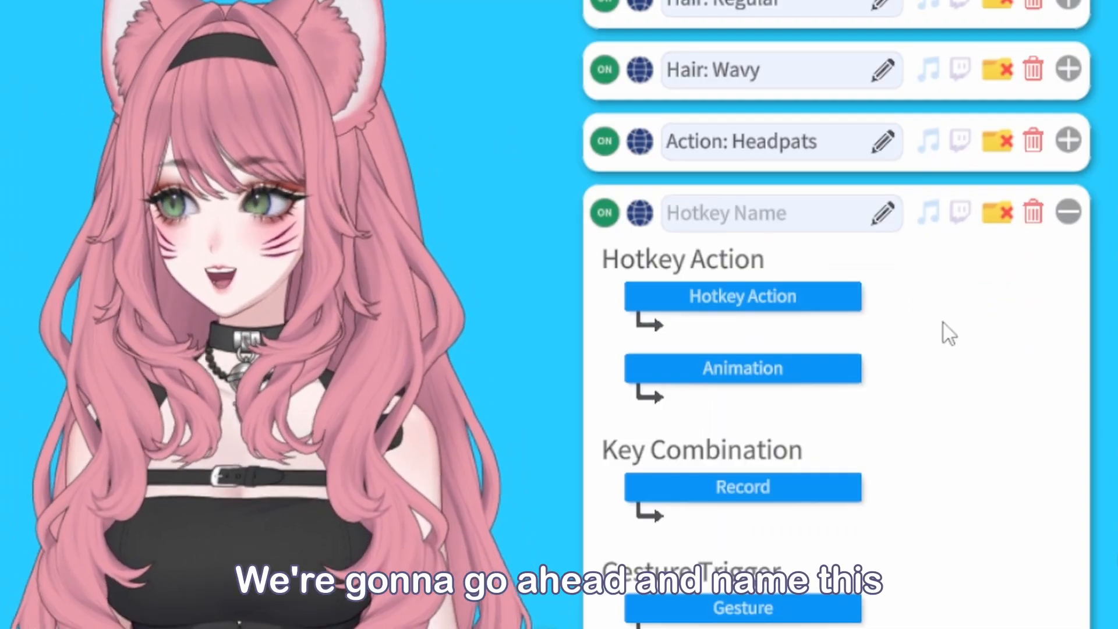
pyautogui.write('Hair: Twin')
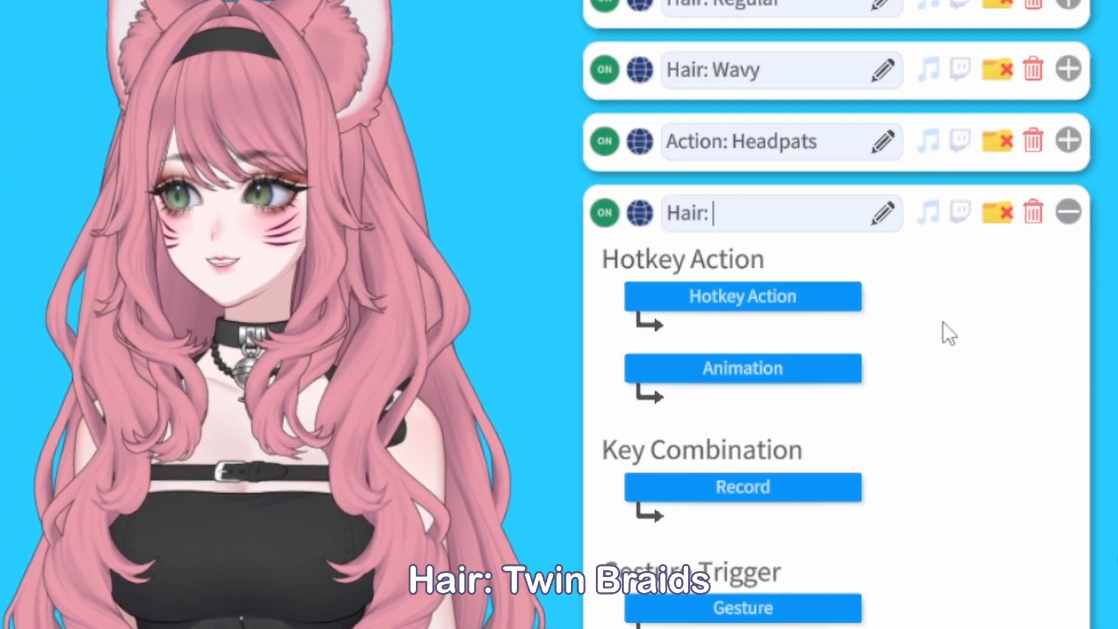
pyautogui.write(' Braids')
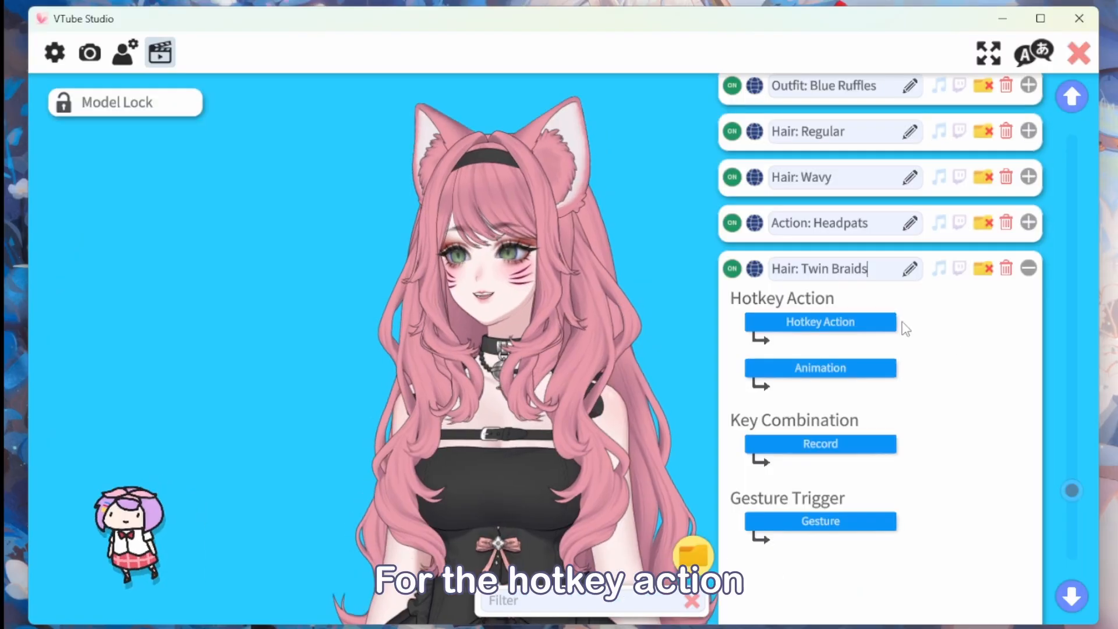
# - Set the new hotkey's action to Set/Unset Expression (exp3) and assign it the Hair Twin Braids expression
pyautogui.click(882, 324)
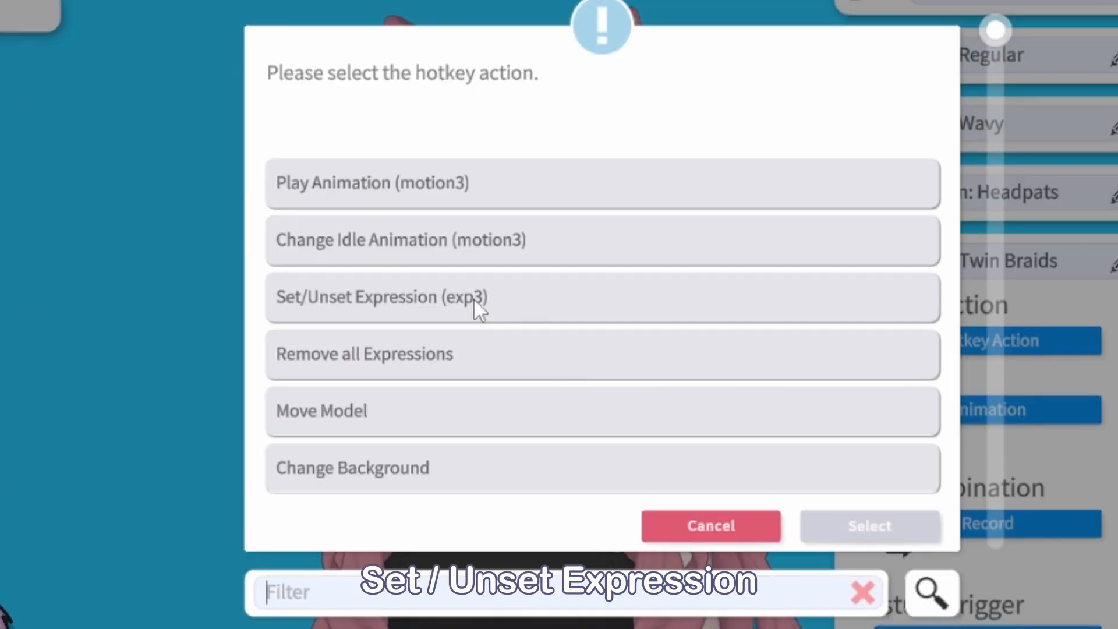
pyautogui.click(473, 296)
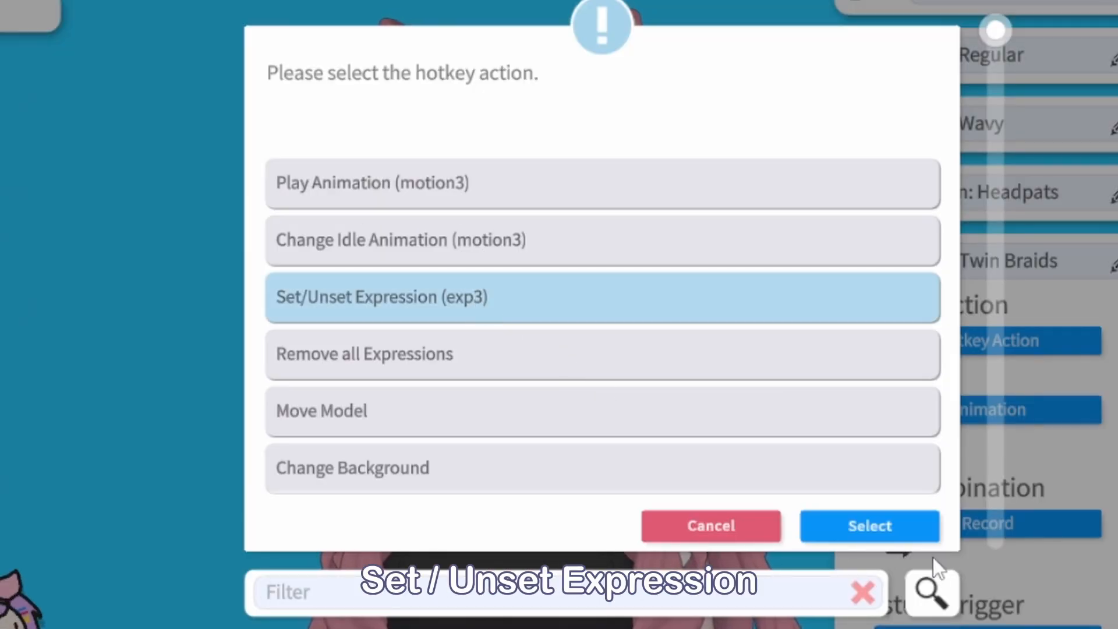
pyautogui.click(870, 526)
pyautogui.click(805, 370)
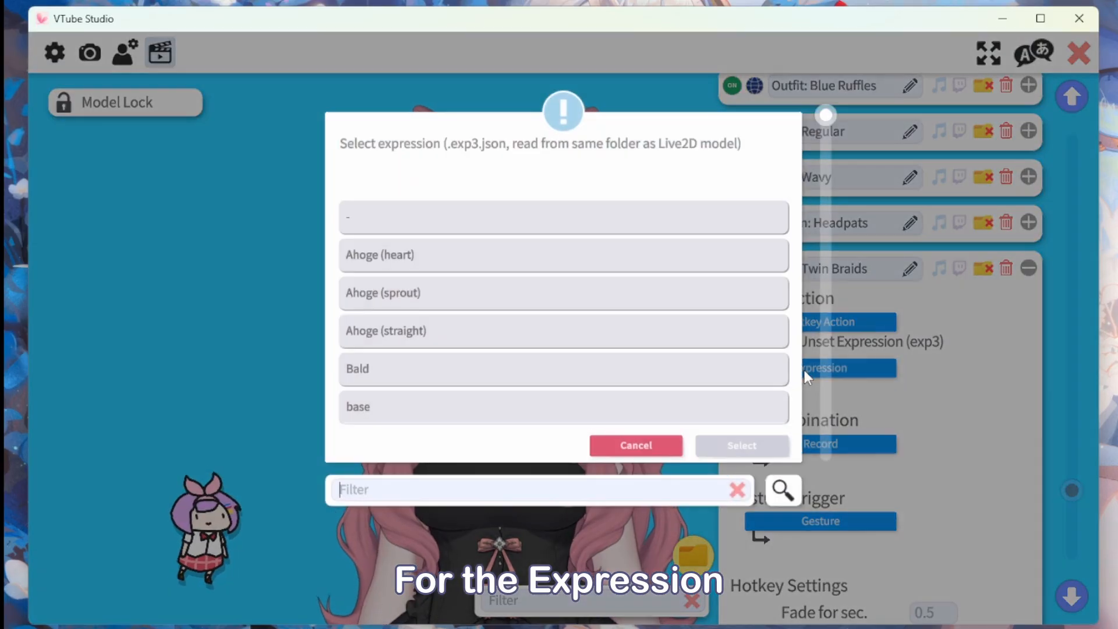
pyautogui.write('hair')
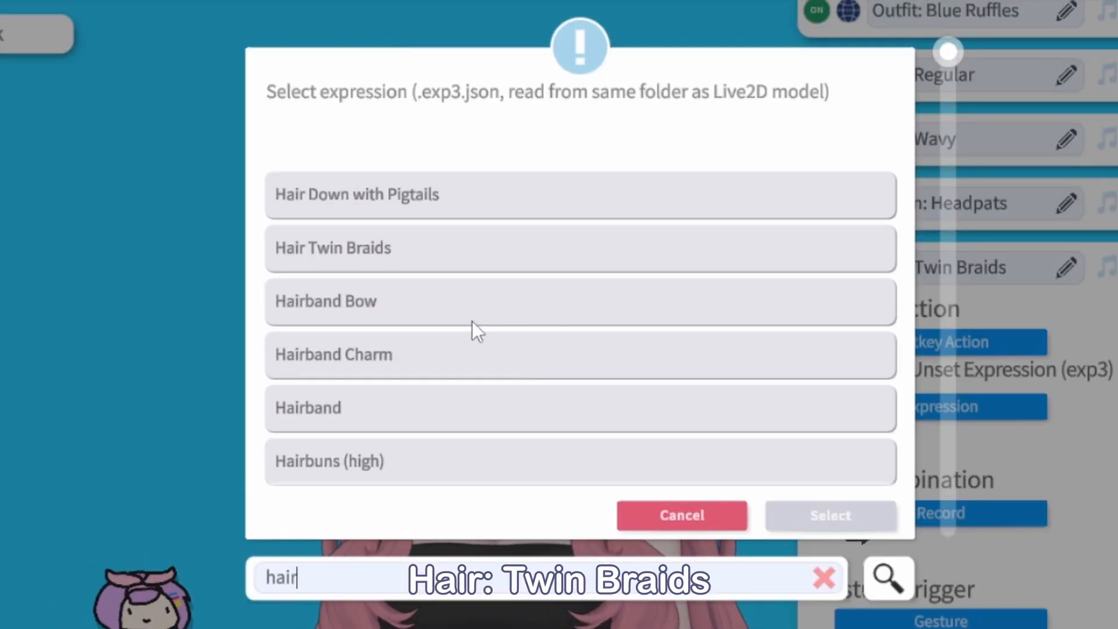
pyautogui.click(400, 249)
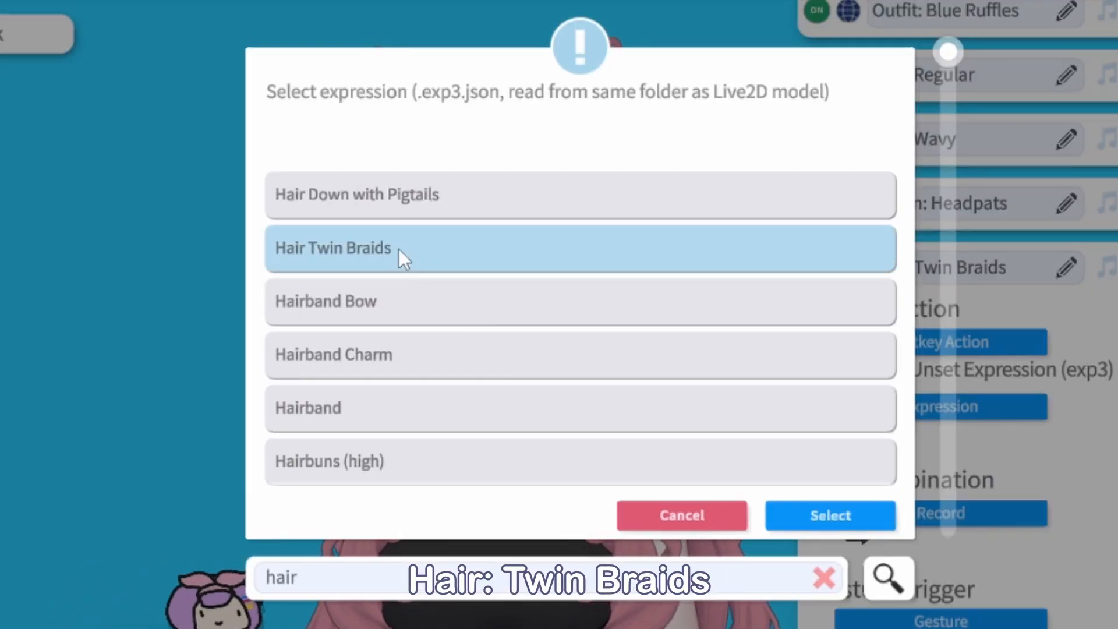
pyautogui.click(732, 451)
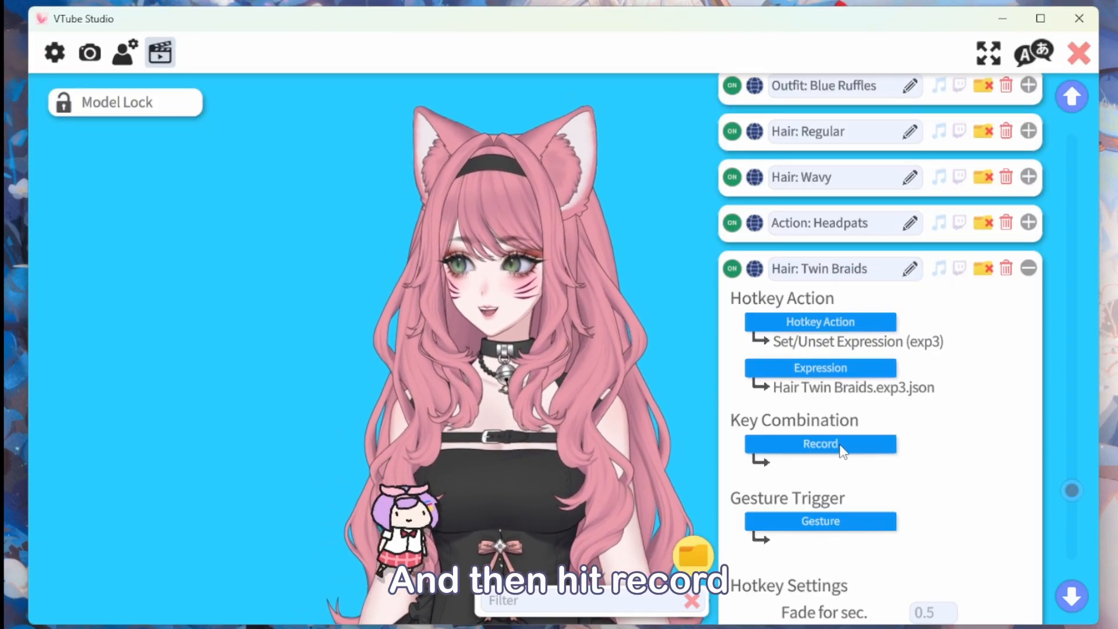
# - Record Alt + H + K as the hotkey's key combination and trigger it to apply the twin braids hairstyle
pyautogui.click(840, 445)
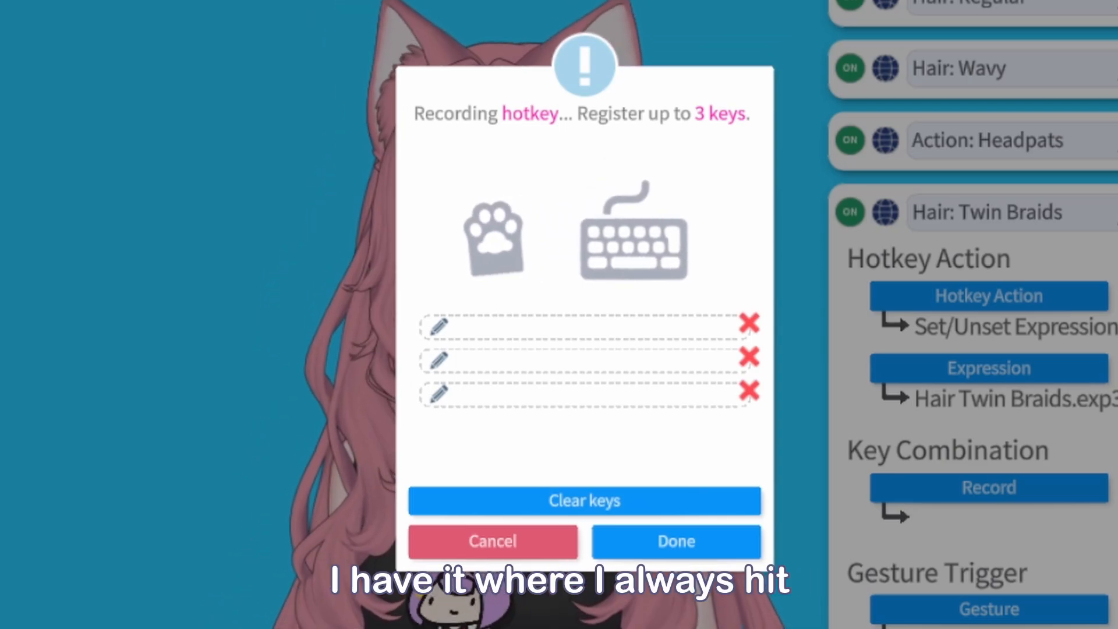
pyautogui.press('alt')
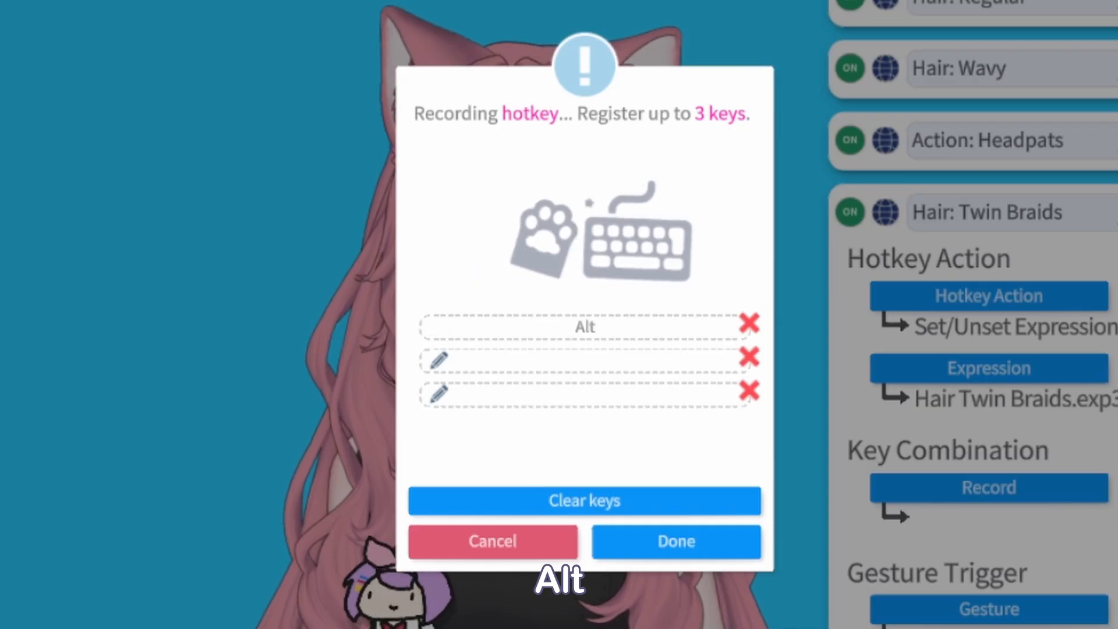
pyautogui.hotkey('alt', 'h')
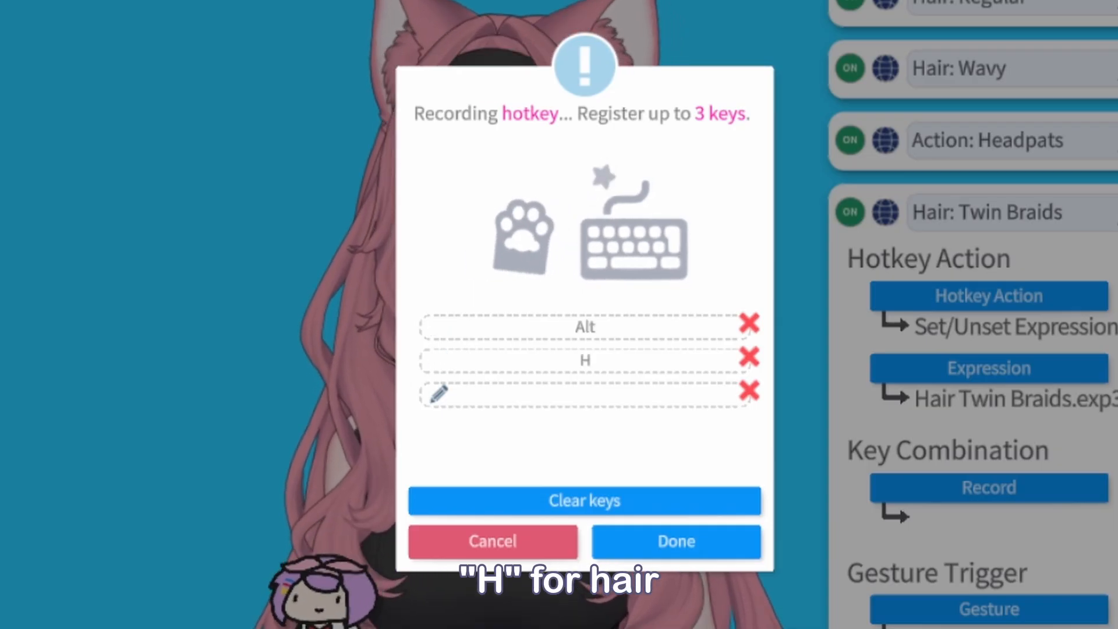
pyautogui.press('k')
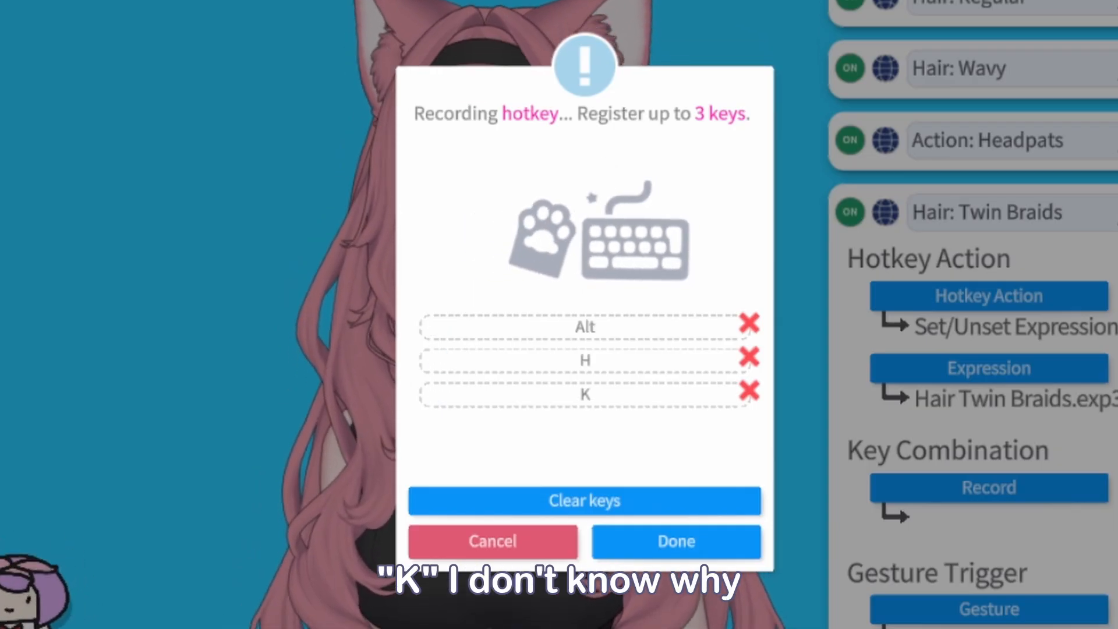
pyautogui.click(668, 536)
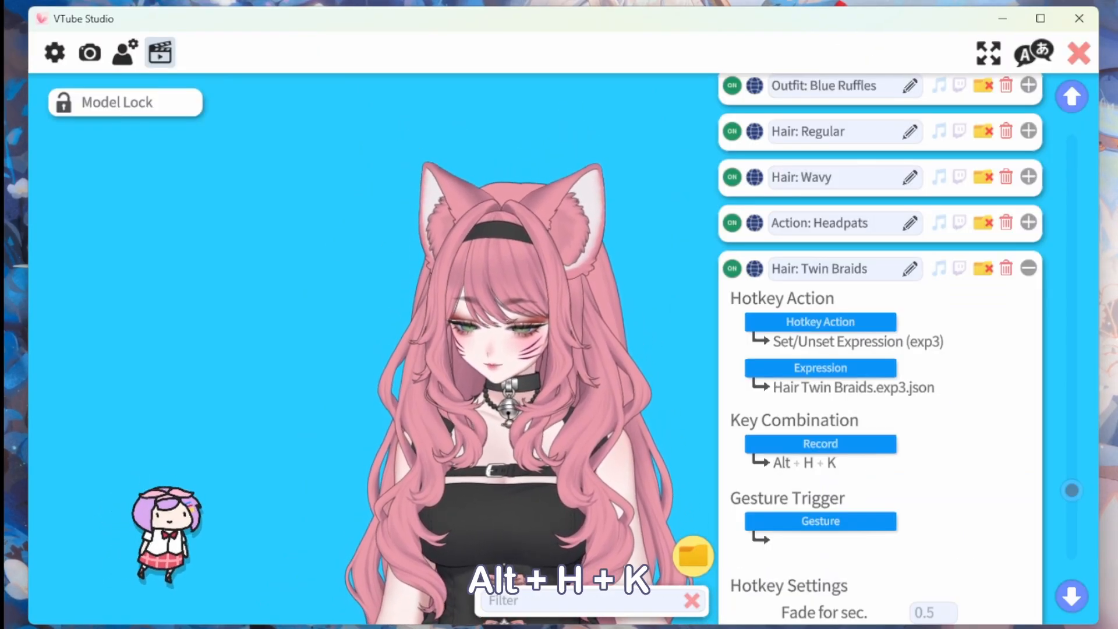
pyautogui.hotkey('alt', 'h', 'k')
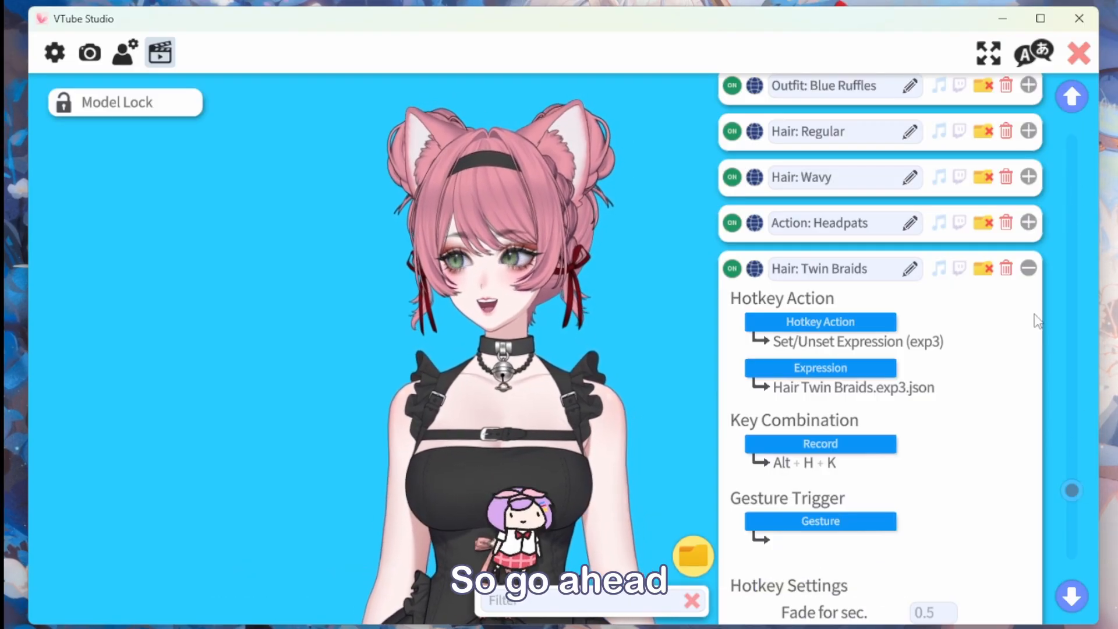
# - Collapse the "Hair: Twin Braids" hotkey's settings and filter the hotkey list by "hair" to review the hairstyle hotkeys
pyautogui.click(1028, 267)
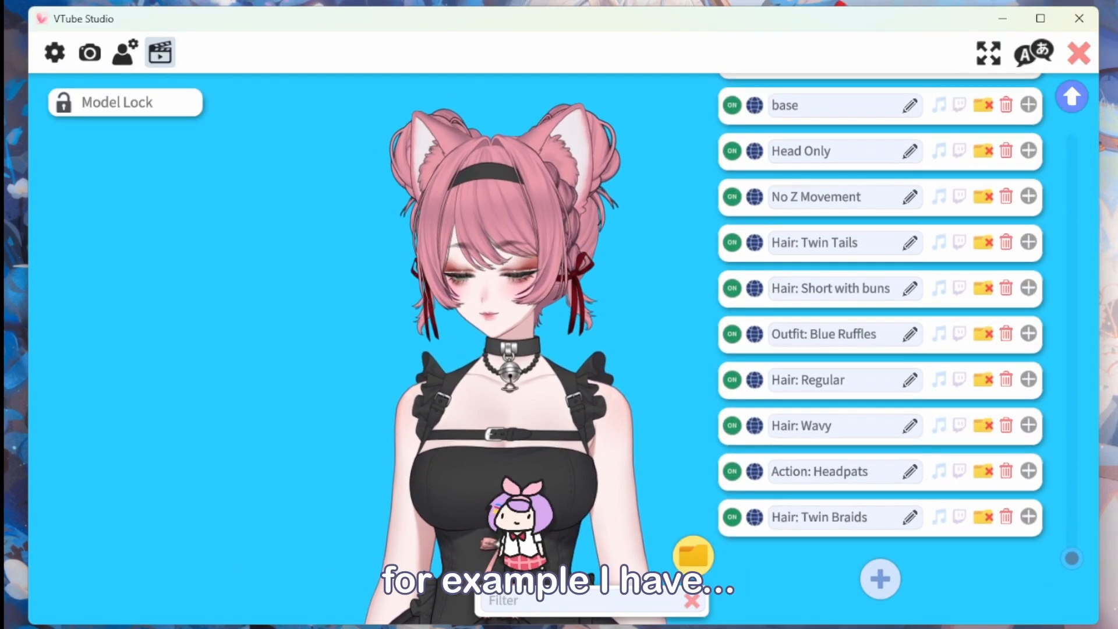
pyautogui.write('hair')
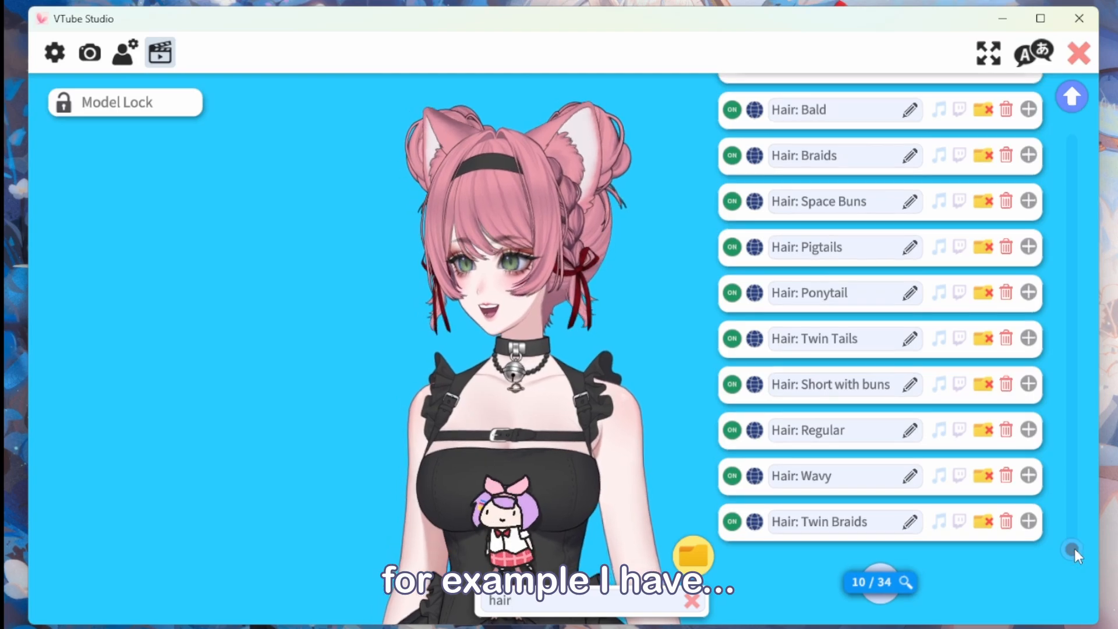
pyautogui.moveTo(1074, 548); pyautogui.dragTo(1064, 508)
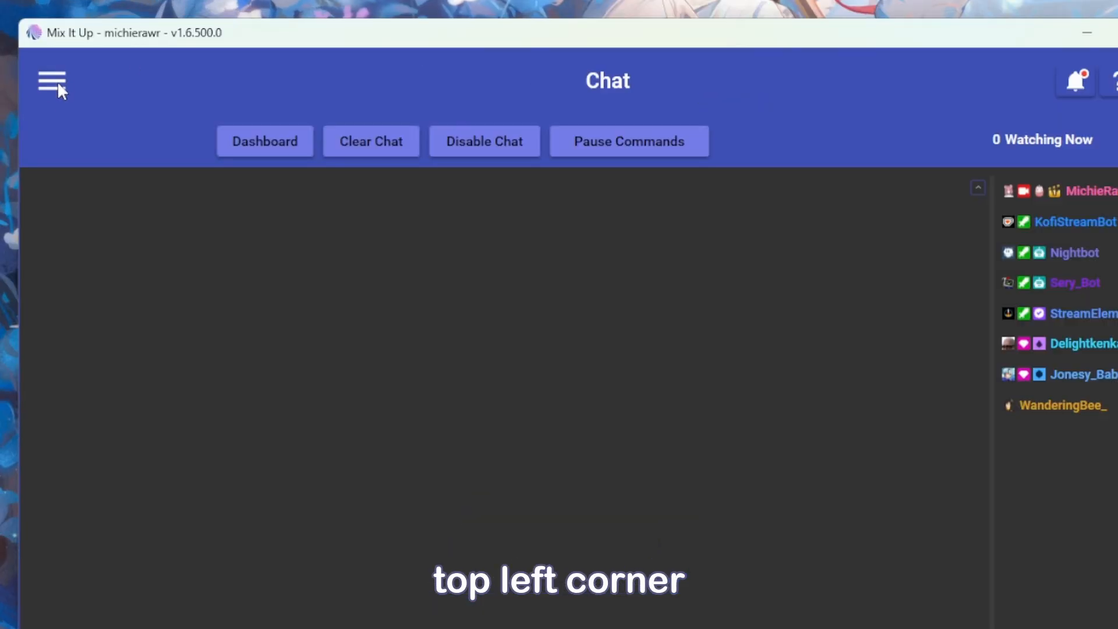
# - In Mix It Up's Twitch Channel Points section, add a command to the existing Random Hairstyle reward
pyautogui.click(58, 84)
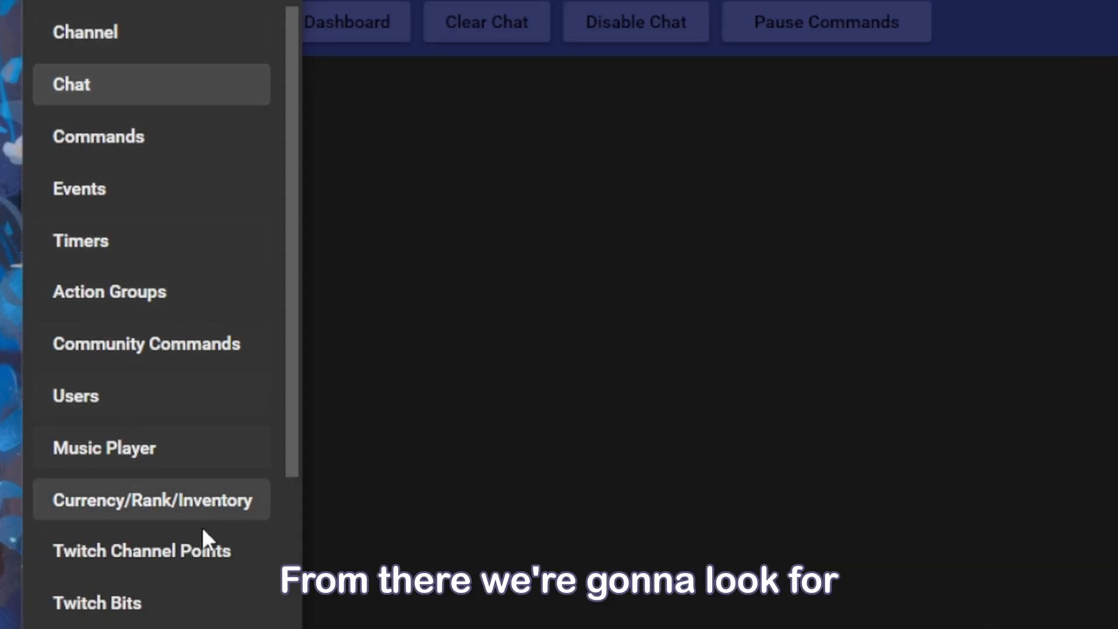
pyautogui.click(125, 550)
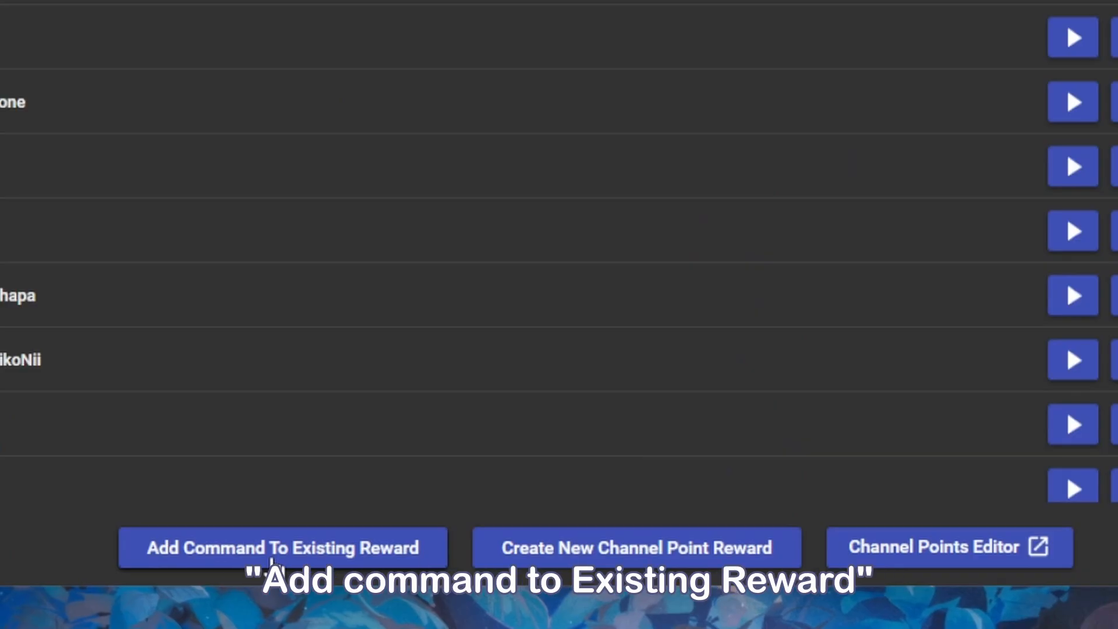
pyautogui.click(270, 553)
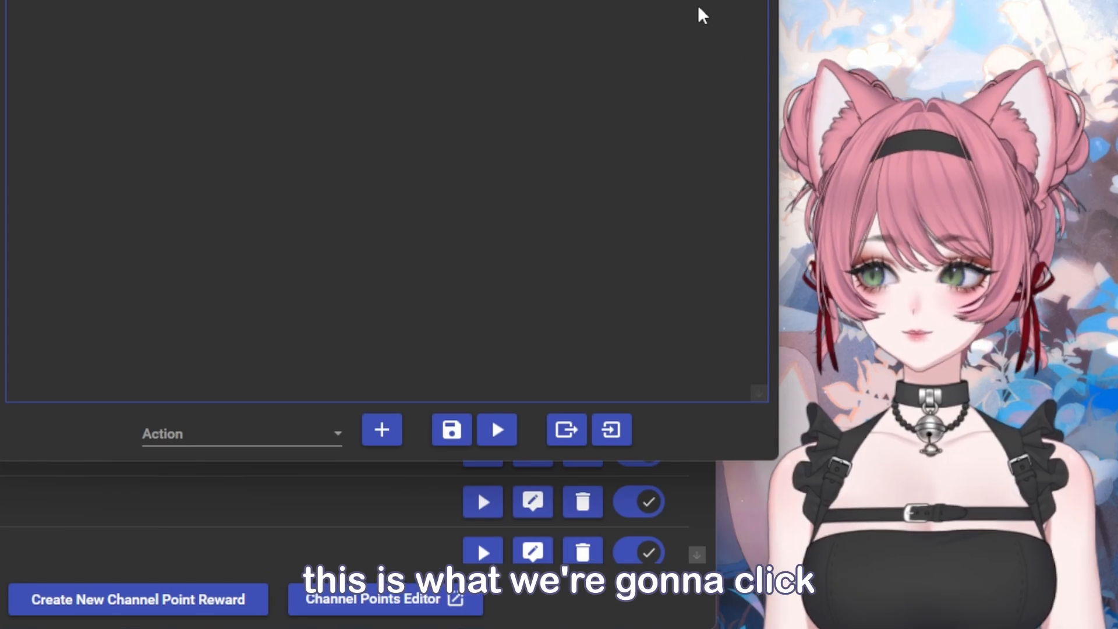
pyautogui.click(376, 74)
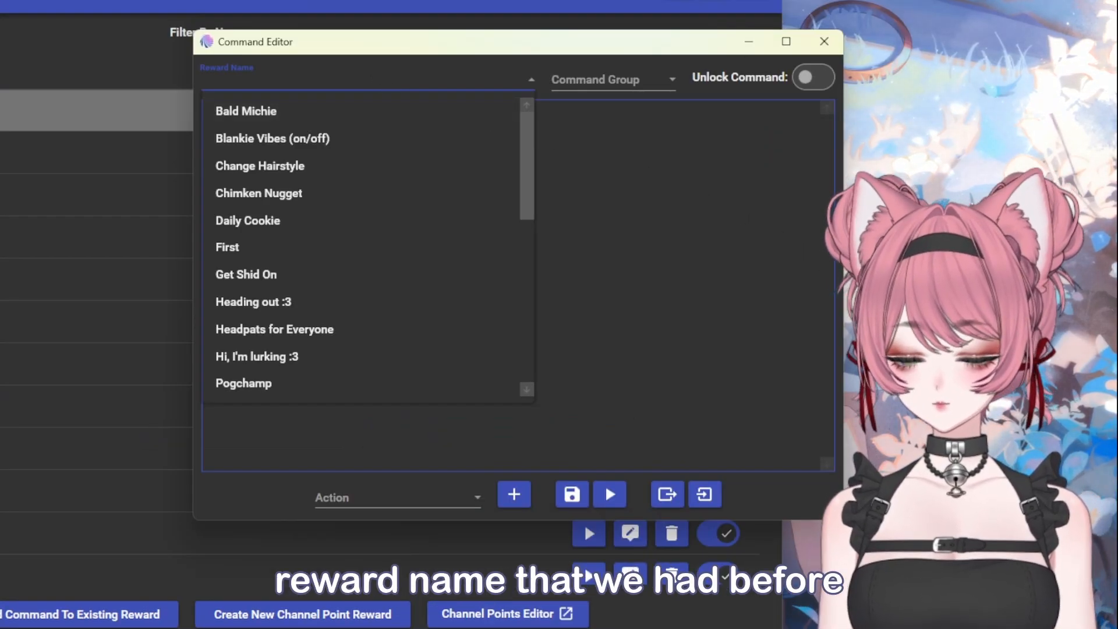
pyautogui.scroll(-1, 305, 354)
pyautogui.click(305, 354)
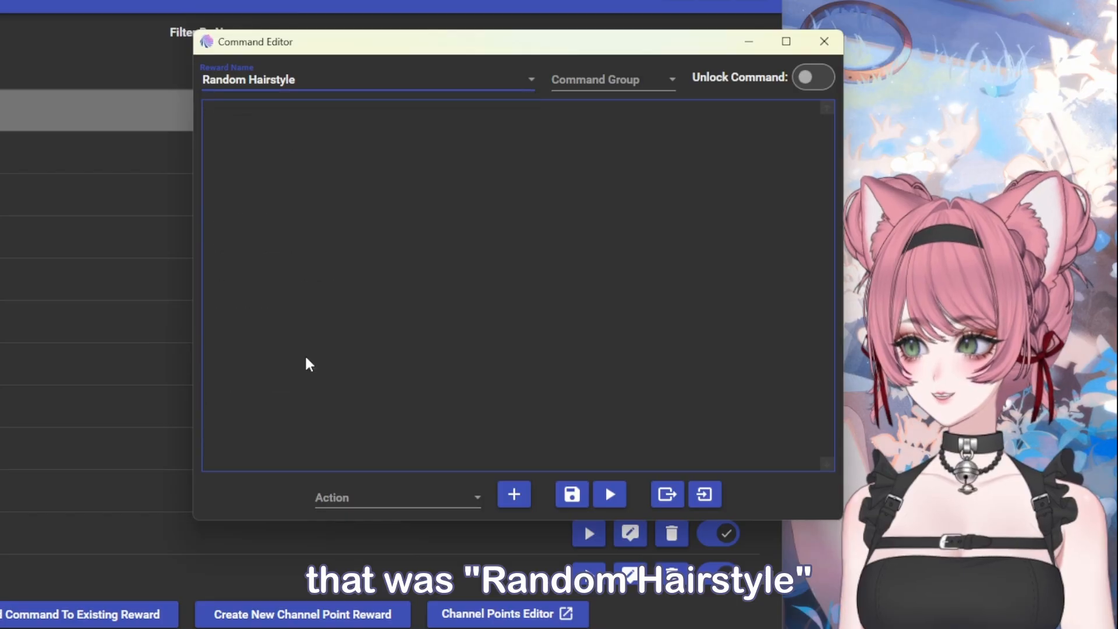
# - Add a Random action to the Random Hairstyle command, with the amount kept at 1
pyautogui.click(418, 472)
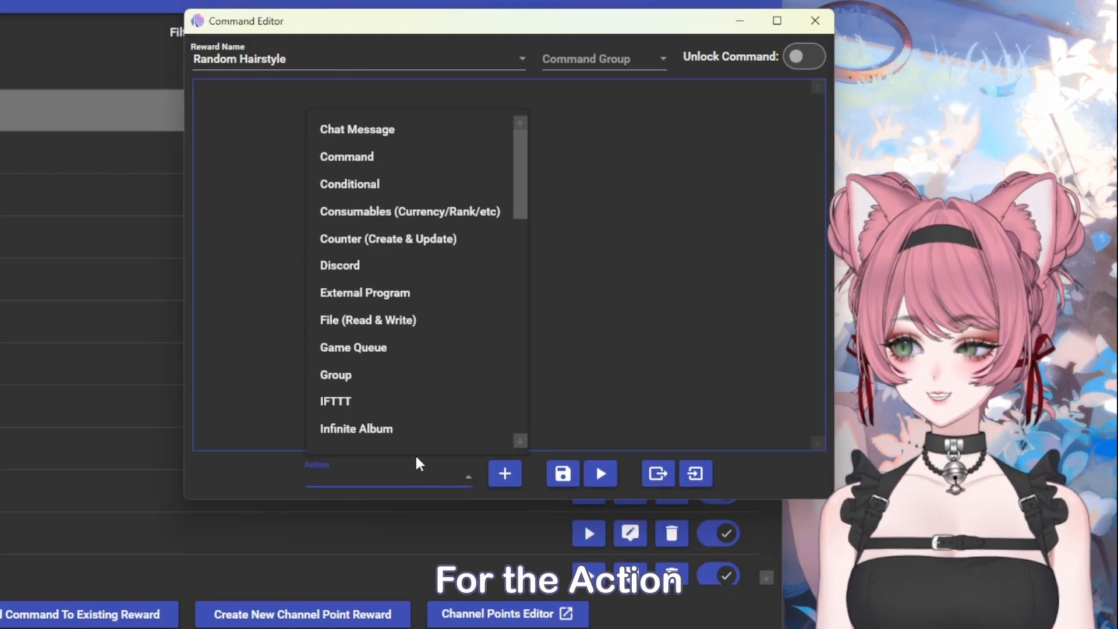
pyautogui.scroll(-2, 420, 358)
pyautogui.scroll(1, 424, 335)
pyautogui.scroll(-5, 424, 337)
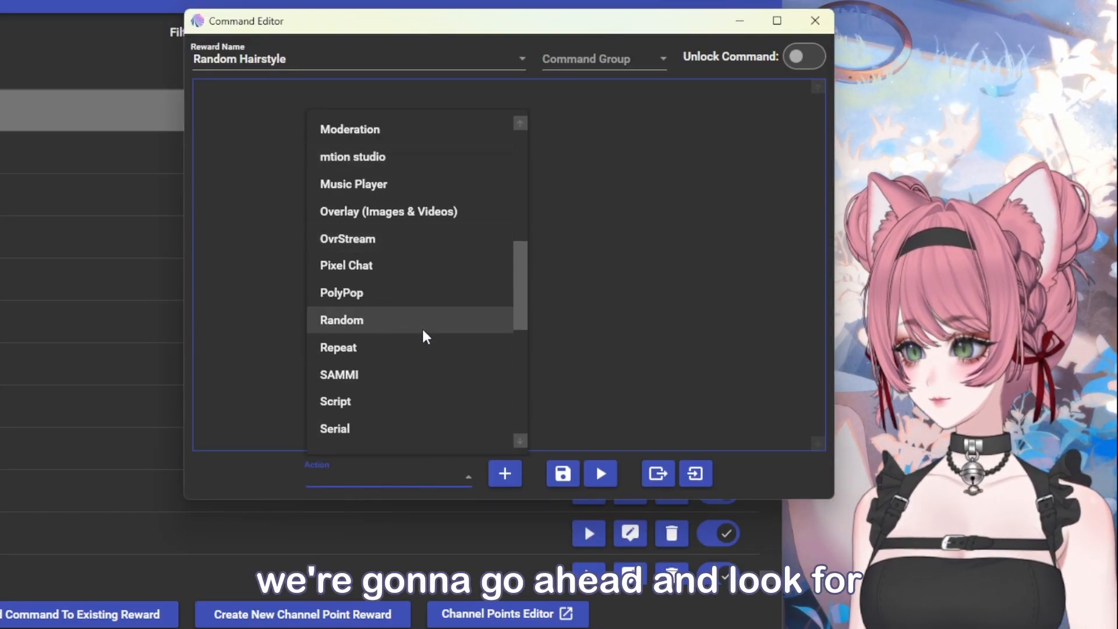
pyautogui.click(397, 326)
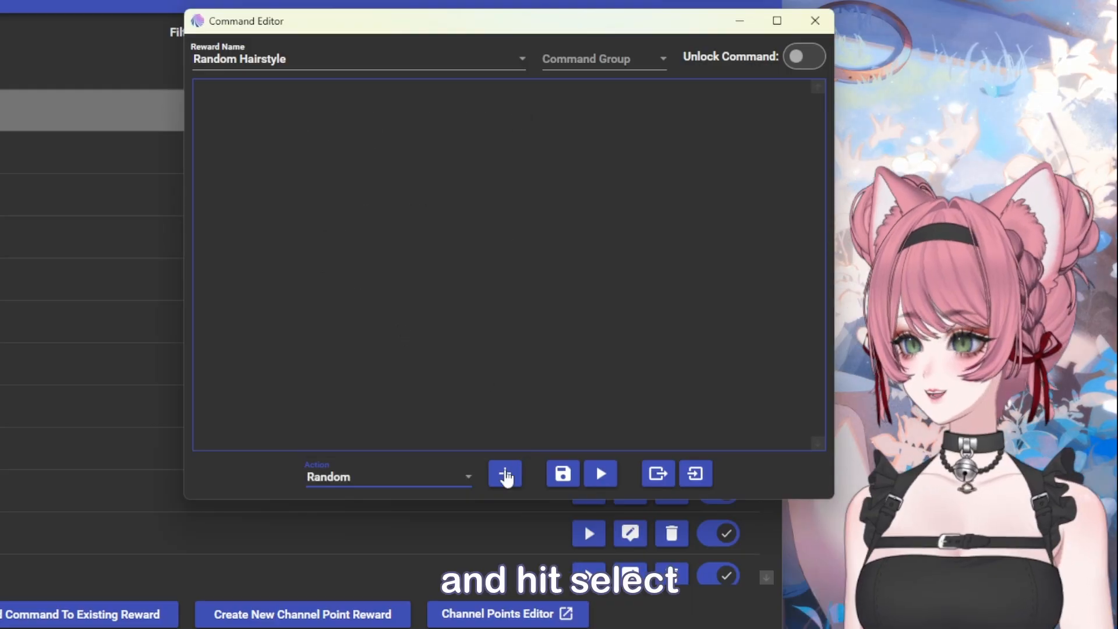
pyautogui.click(505, 487)
pyautogui.click(296, 149)
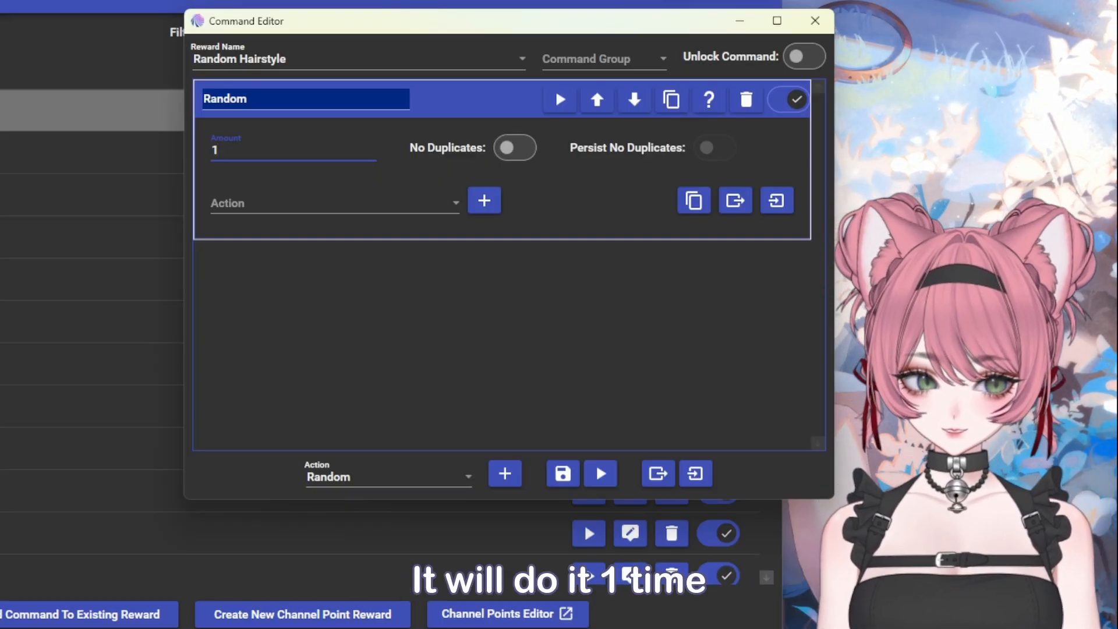
# - Add a VTube Studio action inside the Random action and set it to Run Hot Key
pyautogui.click(332, 205)
pyautogui.scroll(-10, 308, 291)
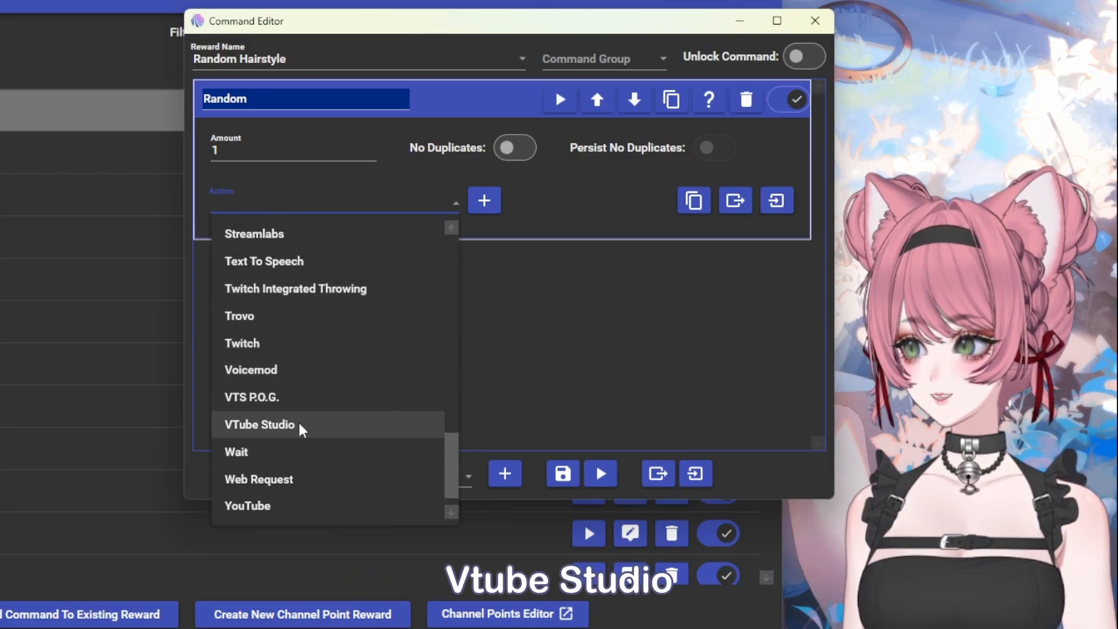
pyautogui.click(302, 430)
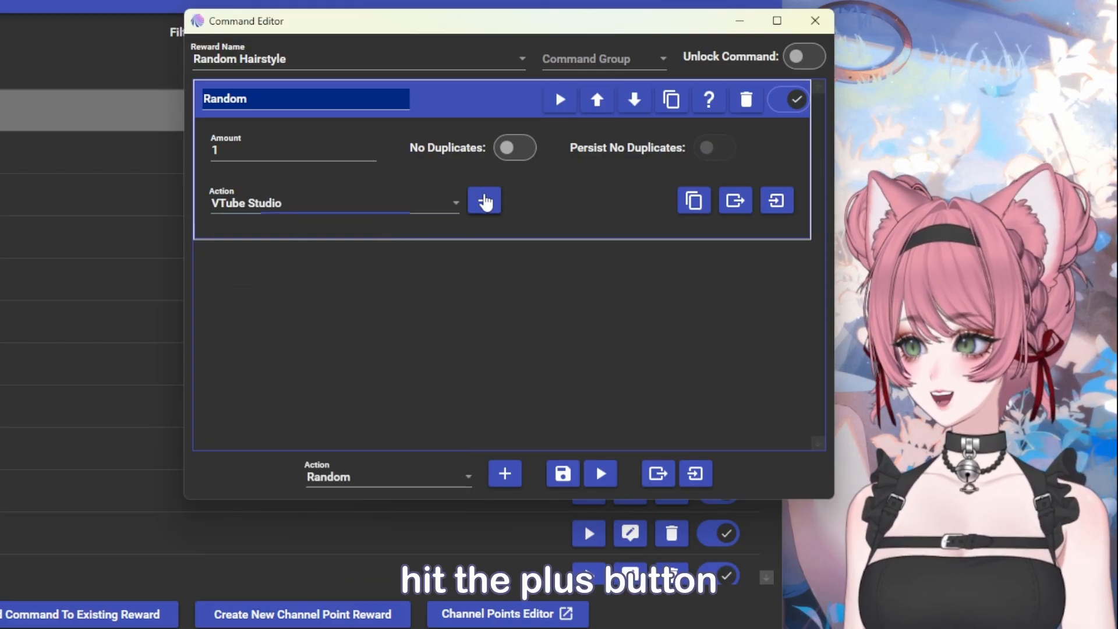
pyautogui.click(484, 200)
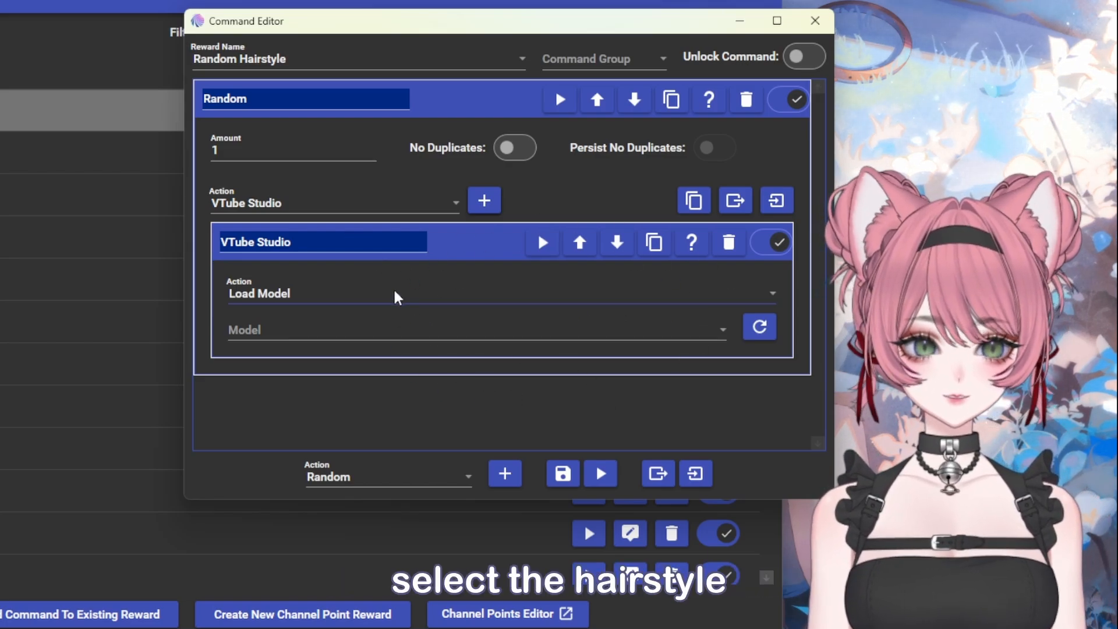
pyautogui.click(281, 296)
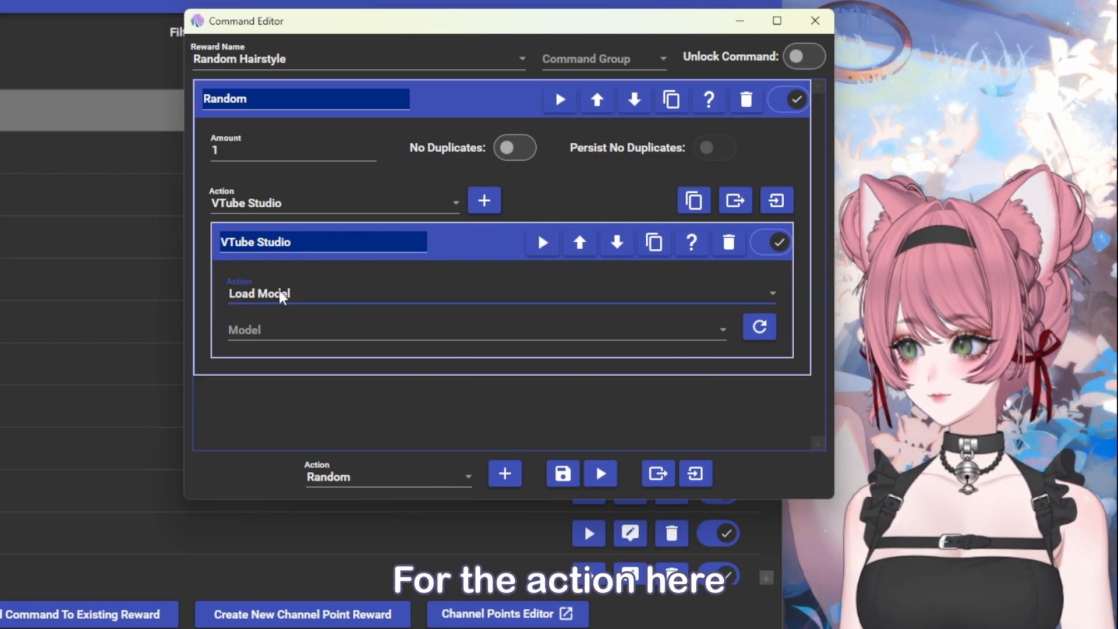
pyautogui.click(334, 299)
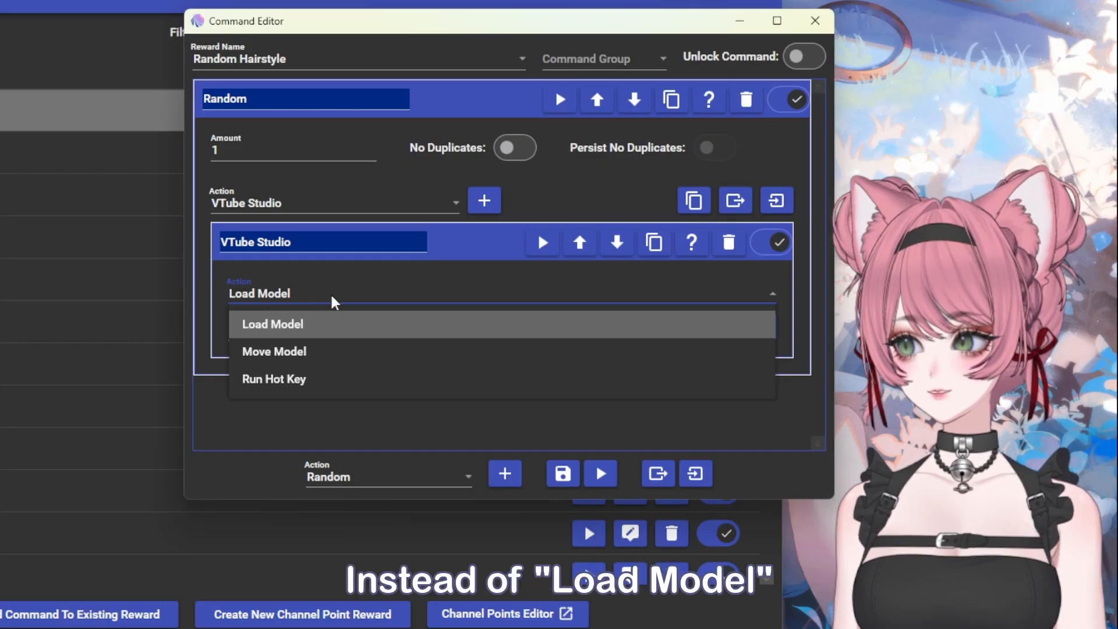
pyautogui.click(326, 381)
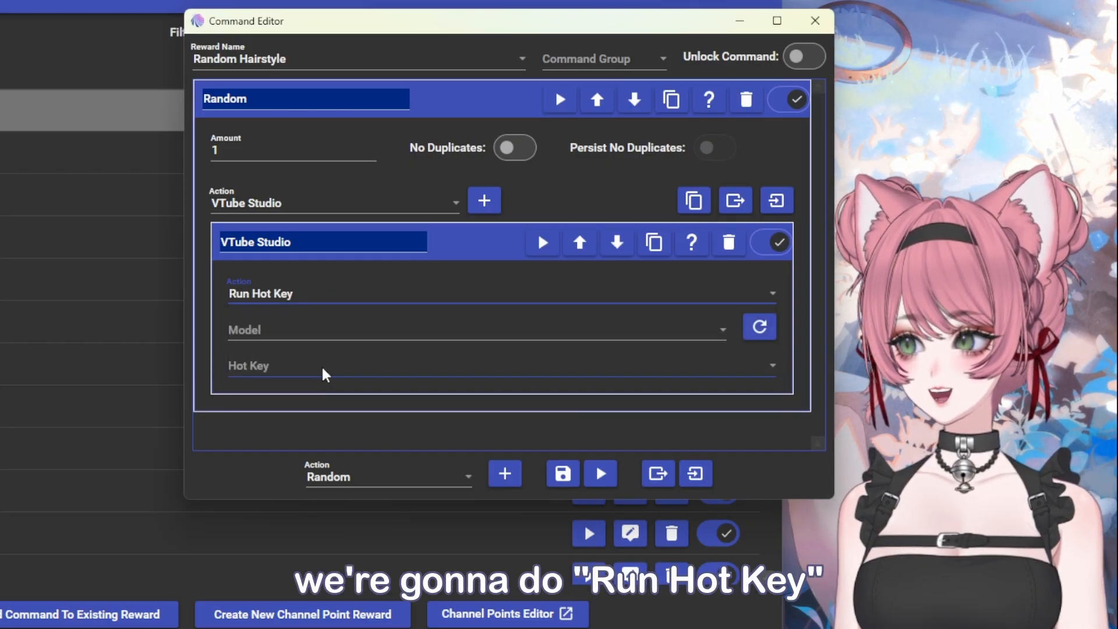
# - Set the VTube Studio action's model to Custom_Suiika_V1_03_2k and its hot key to Hair: Twin Braids
pyautogui.click(319, 335)
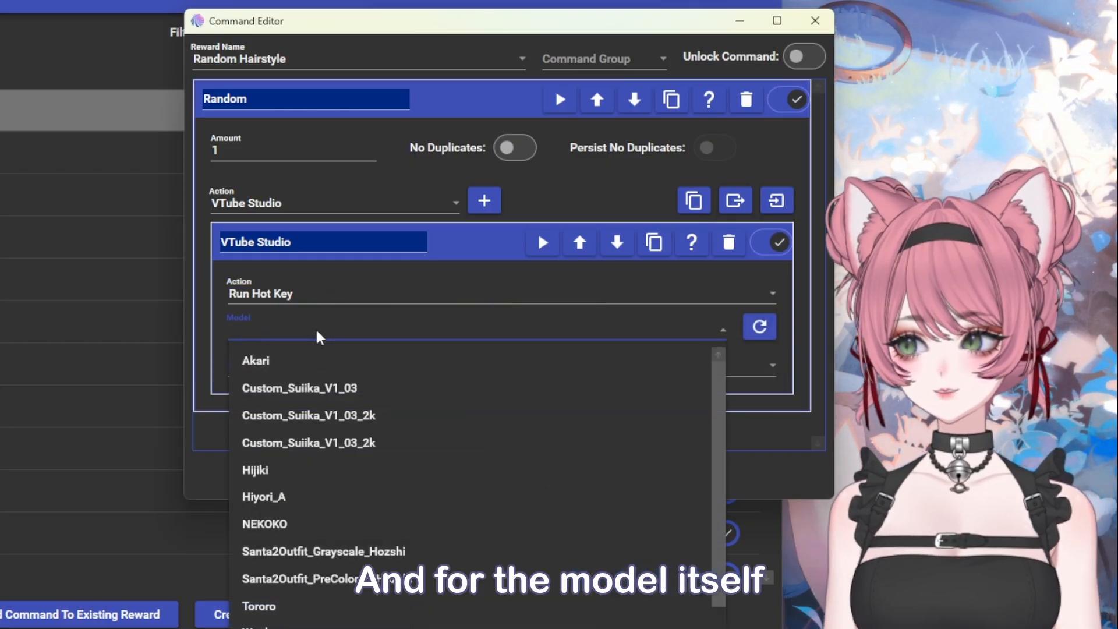
pyautogui.click(339, 418)
pyautogui.click(350, 366)
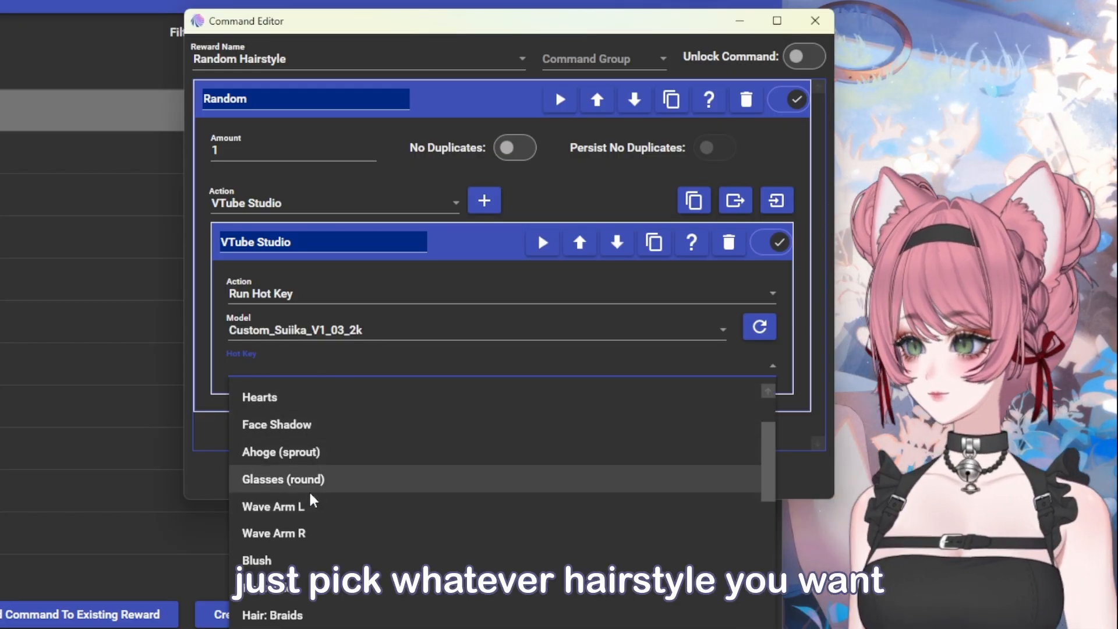
pyautogui.scroll(1, 313, 501)
pyautogui.scroll(-5, 312, 501)
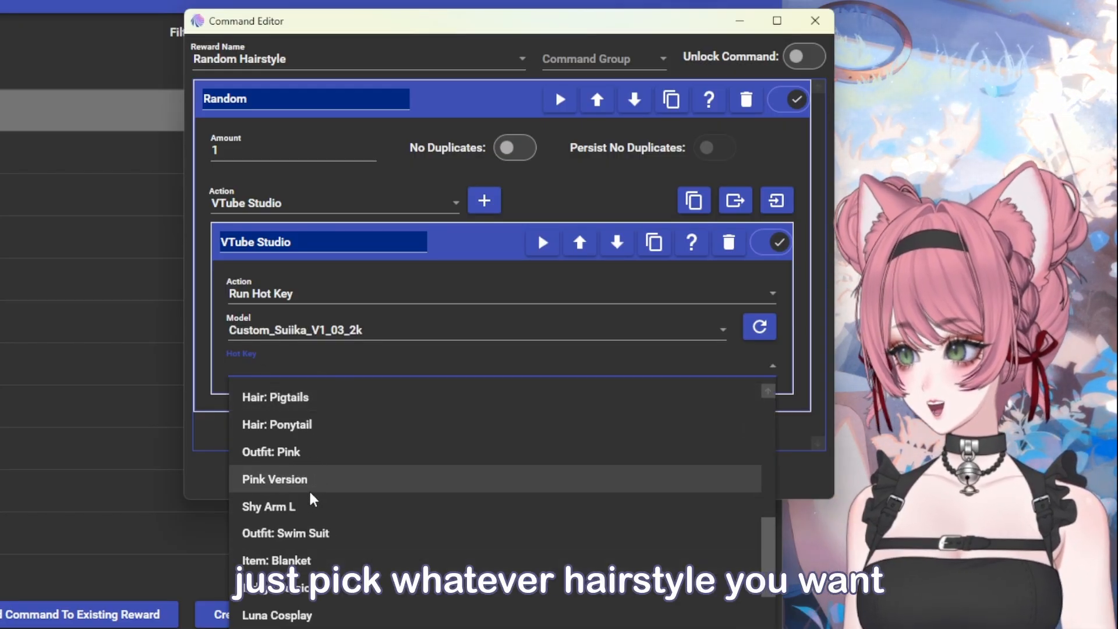
pyautogui.scroll(-3, 313, 499)
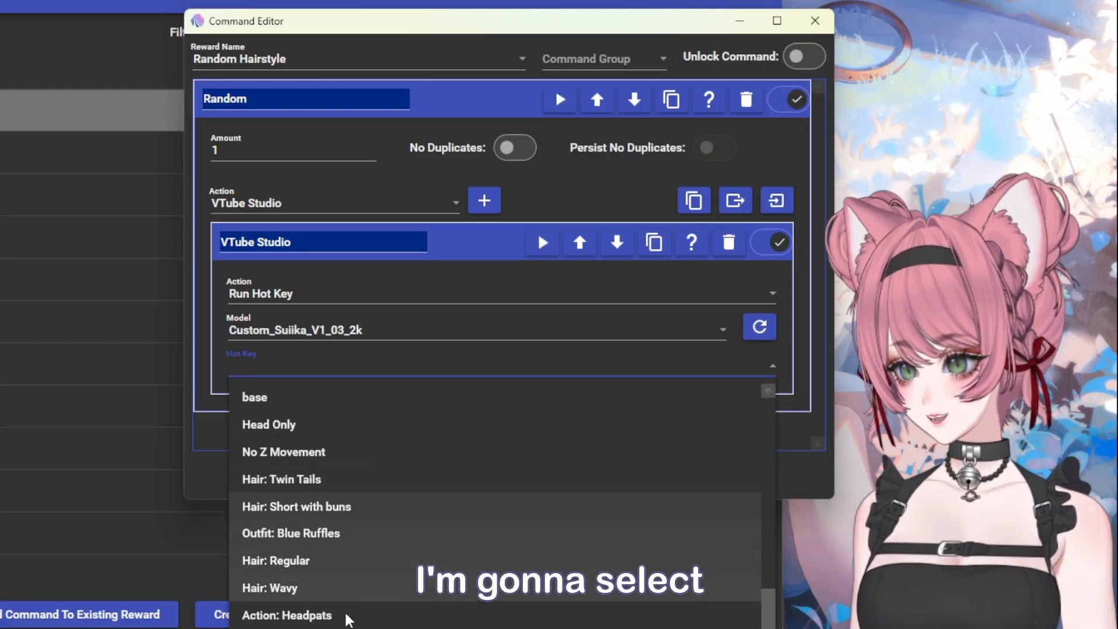
pyautogui.click(350, 627)
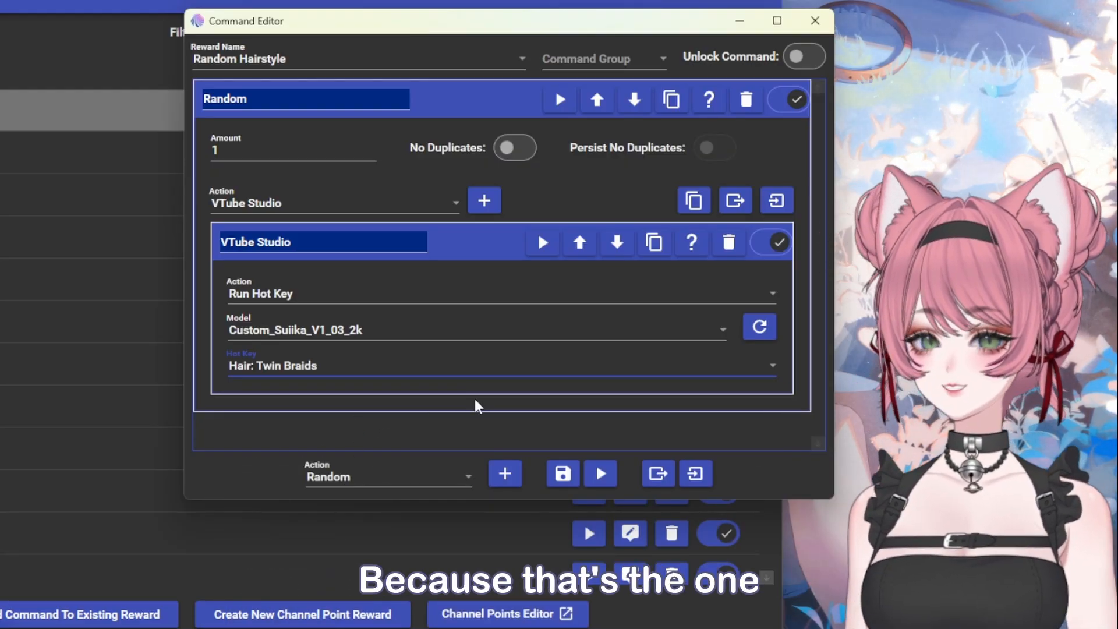
# - Rename the VTube Studio action as Hair Twin Braids, duplicate it, and collapse the original to leave the copy expanded
pyautogui.moveTo(294, 242); pyautogui.dragTo(175, 241)
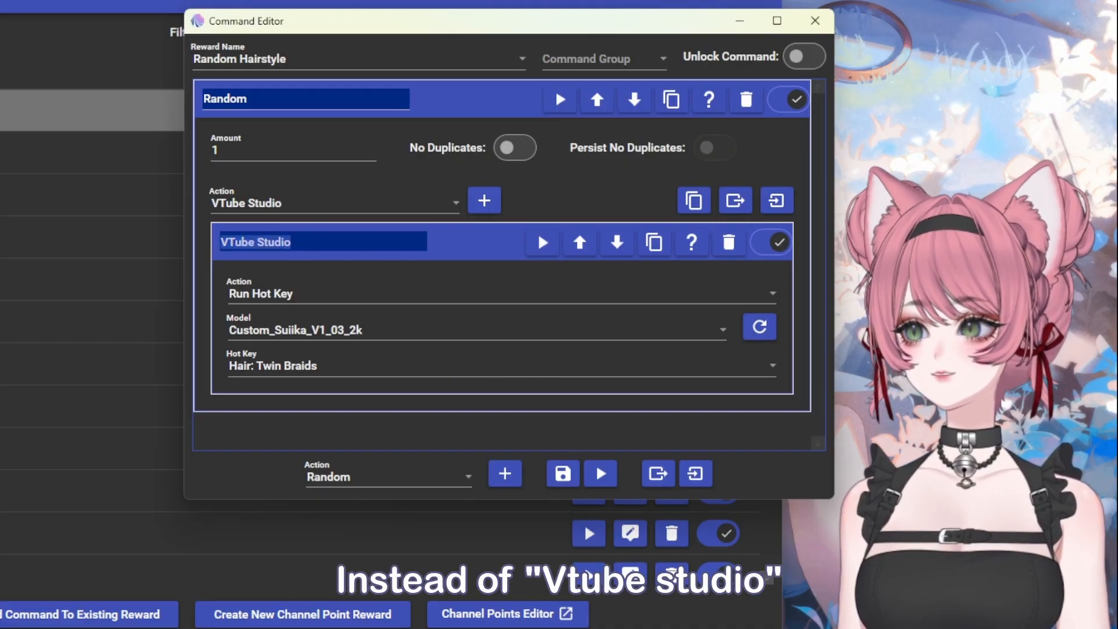
pyautogui.write('Hair Twin Braids')
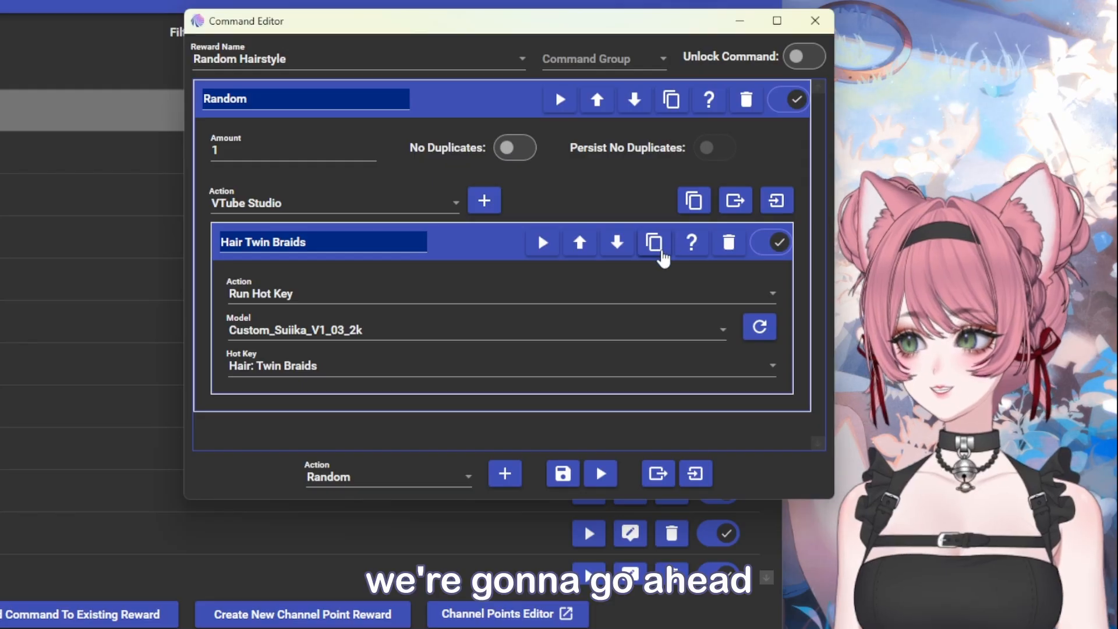
pyautogui.click(663, 252)
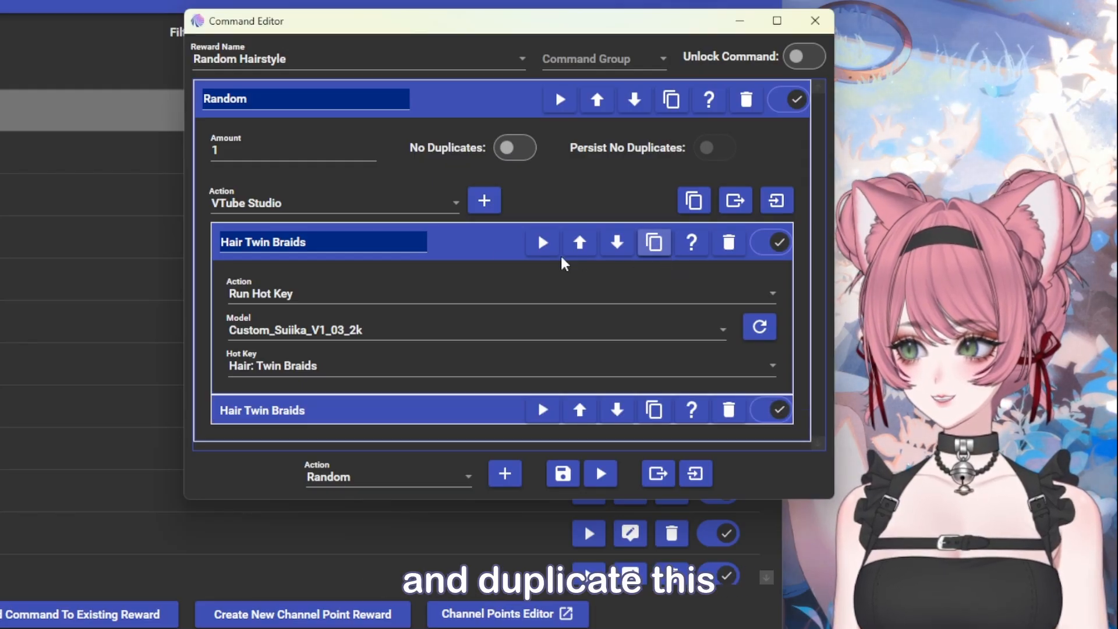
pyautogui.scroll(-3, 524, 273)
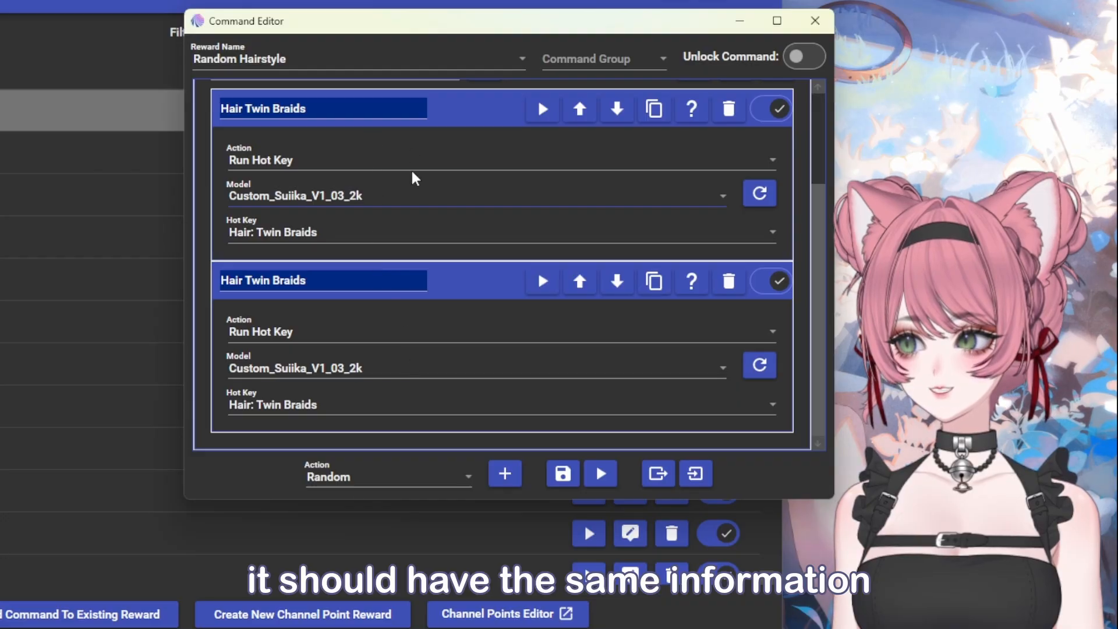
pyautogui.click(476, 107)
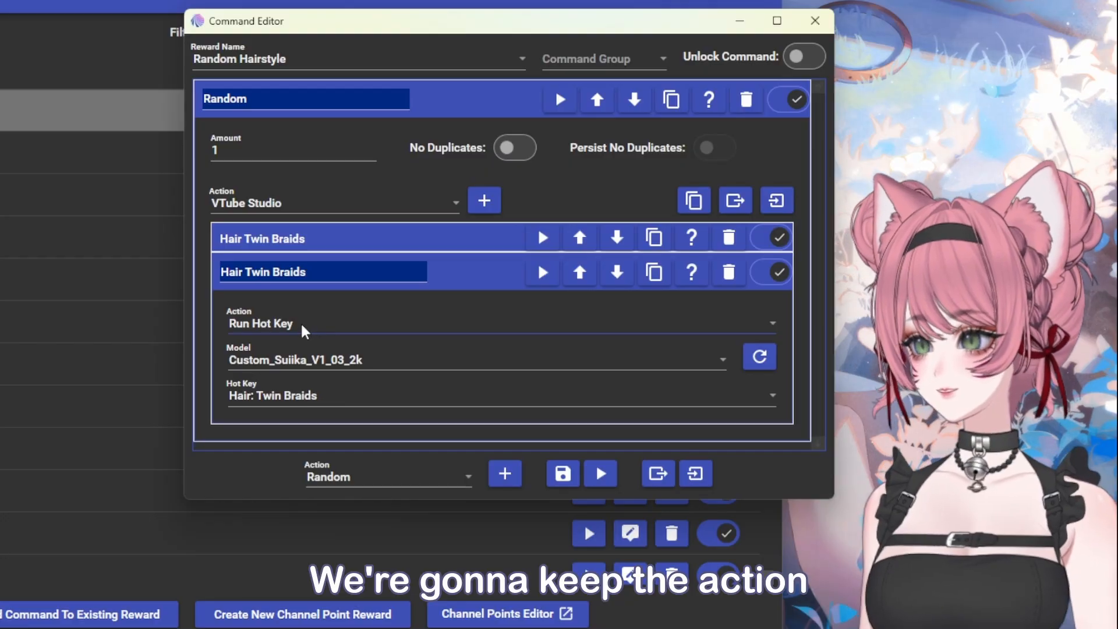
# - Change the duplicated action's hot key to Hair: Wavy and rename the action as Hair Wavy
pyautogui.click(328, 396)
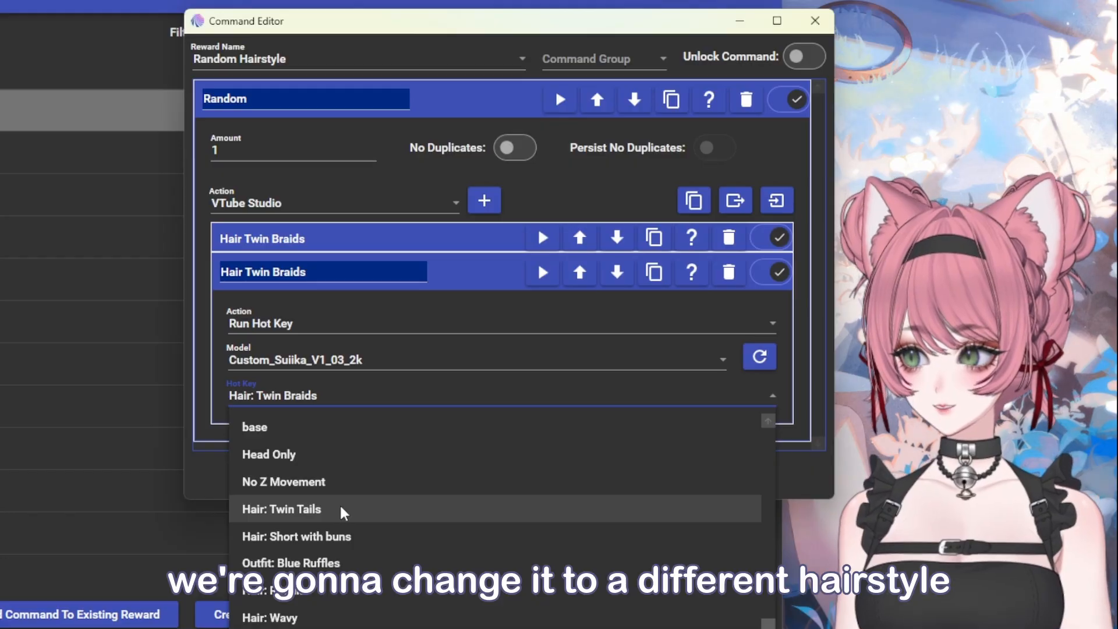
pyautogui.click(271, 617)
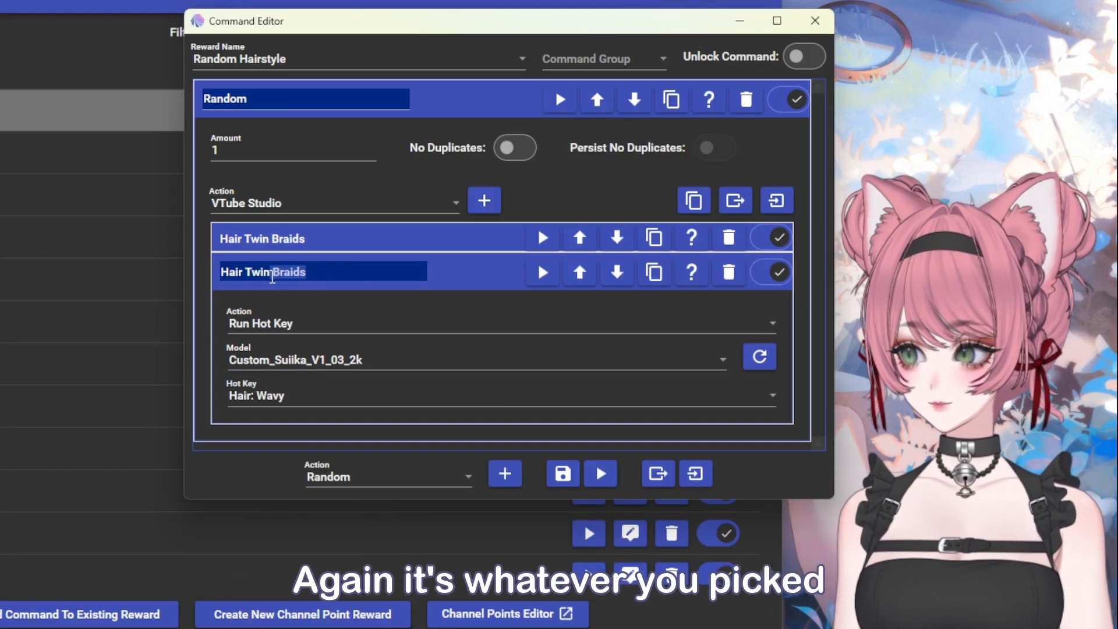
pyautogui.moveTo(272, 278); pyautogui.dragTo(250, 271)
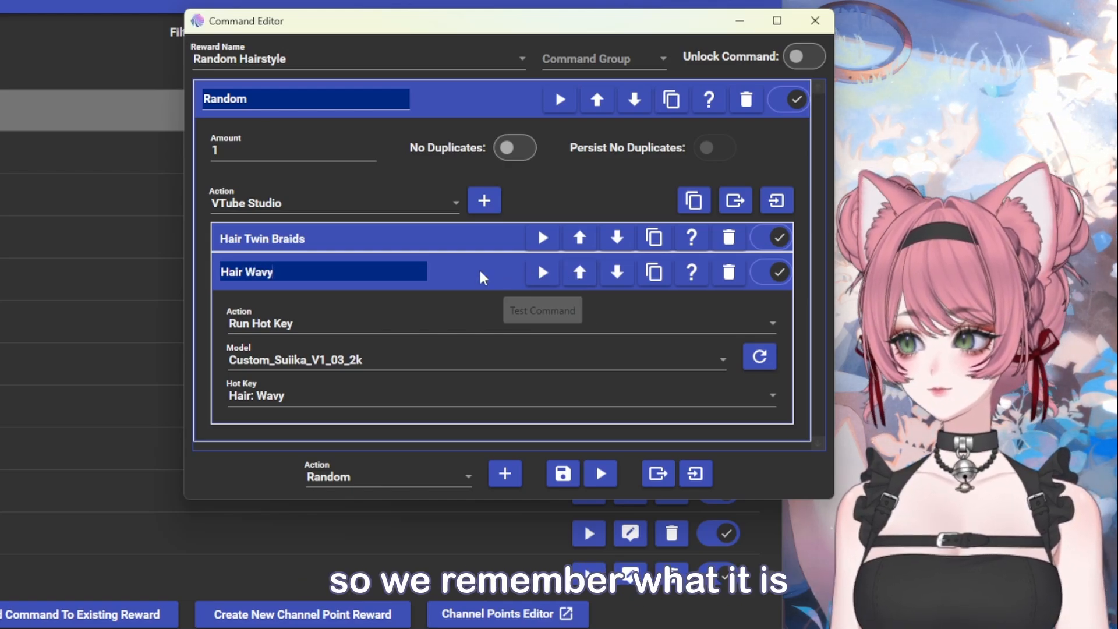
# - Test the Hair Wavy and Hair Twin Braids actions individually and save the Random Hairstyle command
pyautogui.click(501, 239)
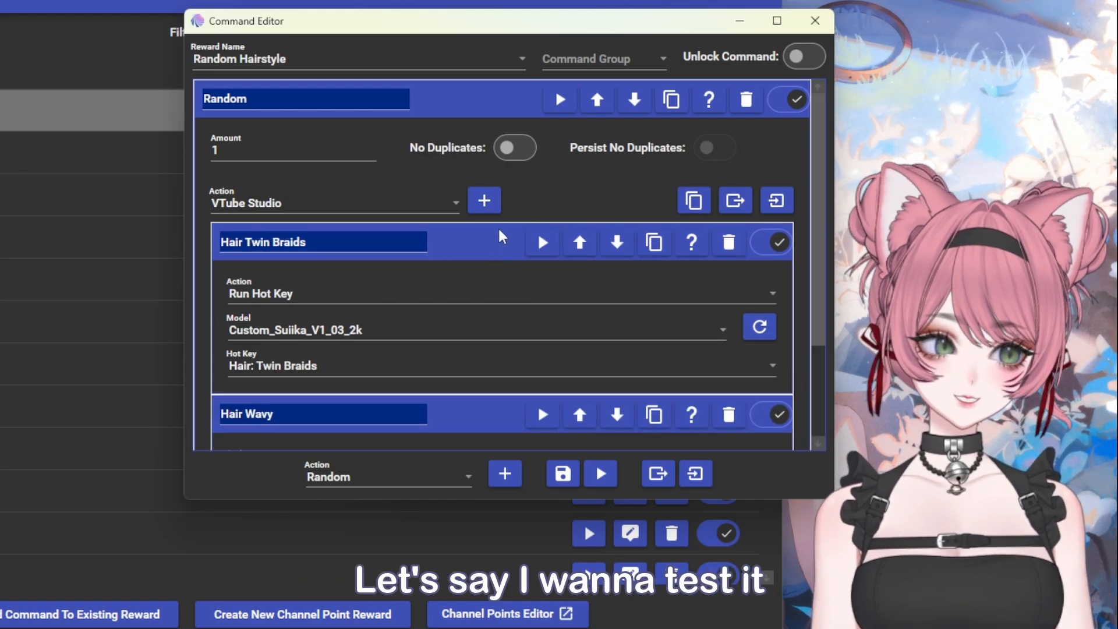
pyautogui.scroll(-2, 501, 236)
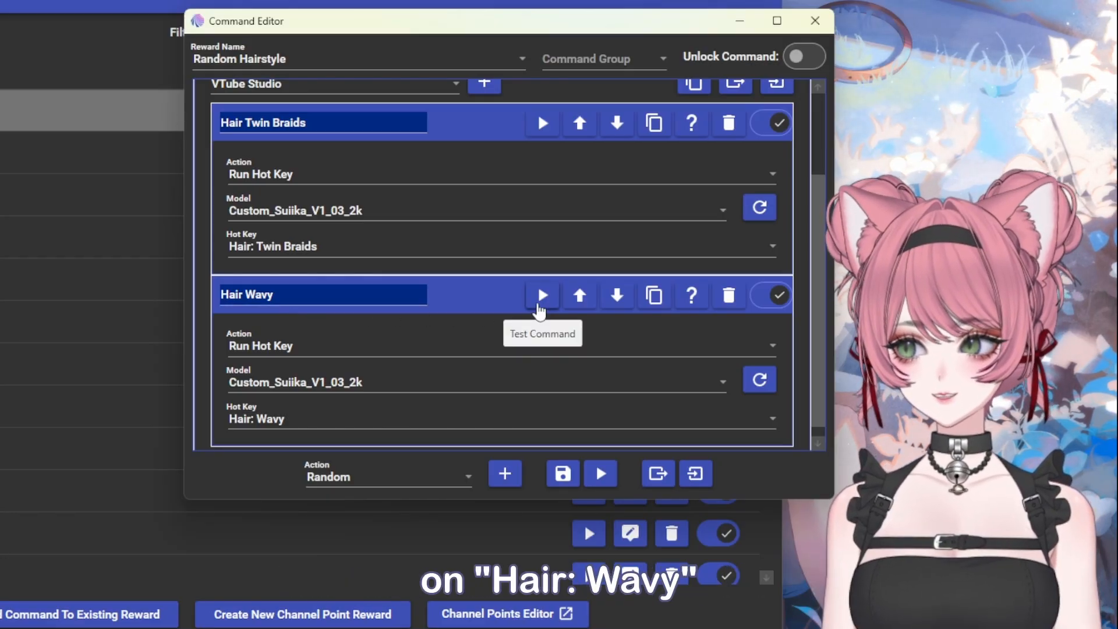
pyautogui.click(541, 296)
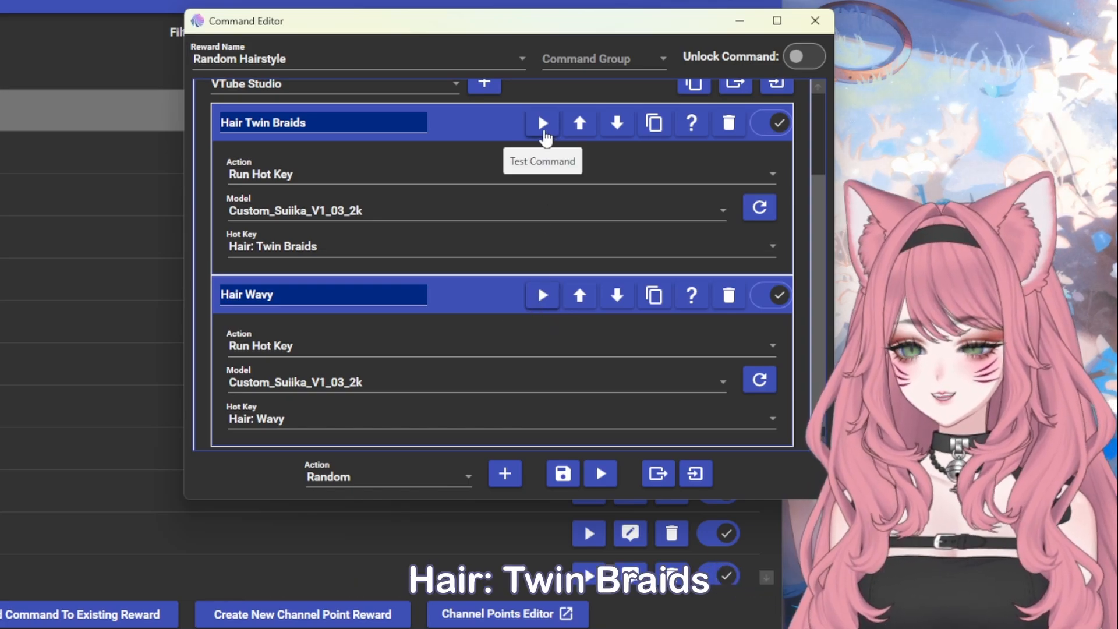
pyautogui.click(543, 133)
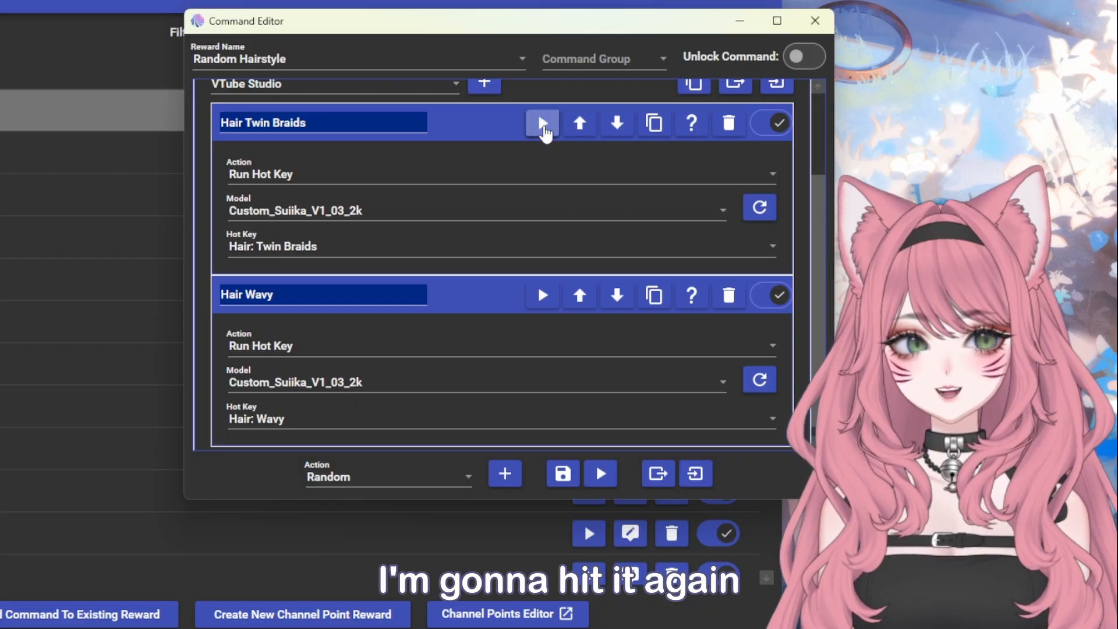
pyautogui.click(544, 132)
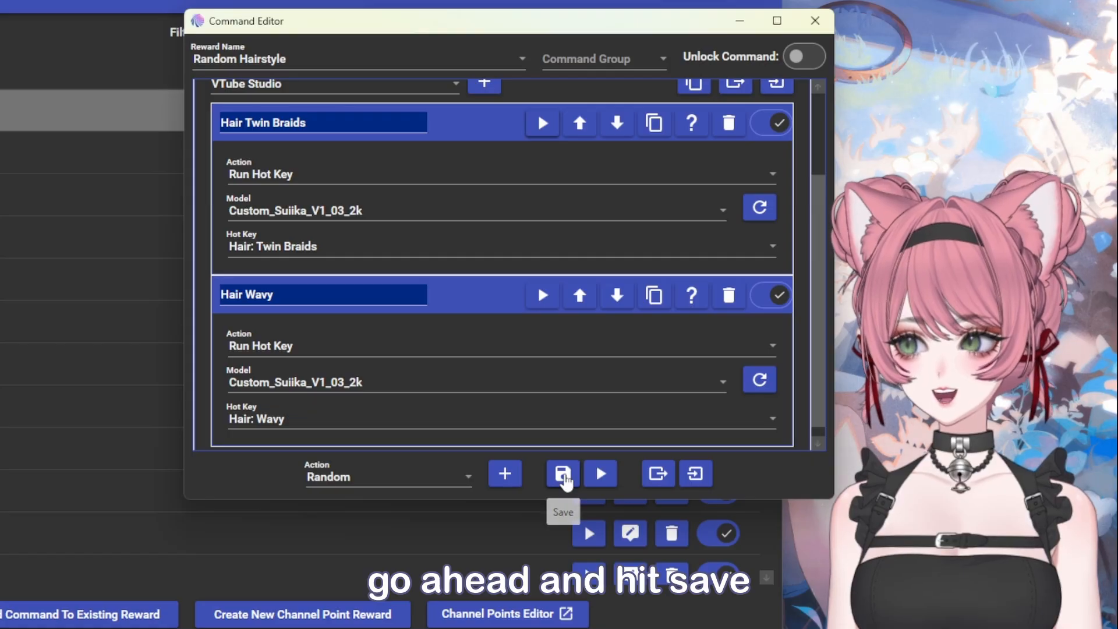
pyautogui.click(563, 474)
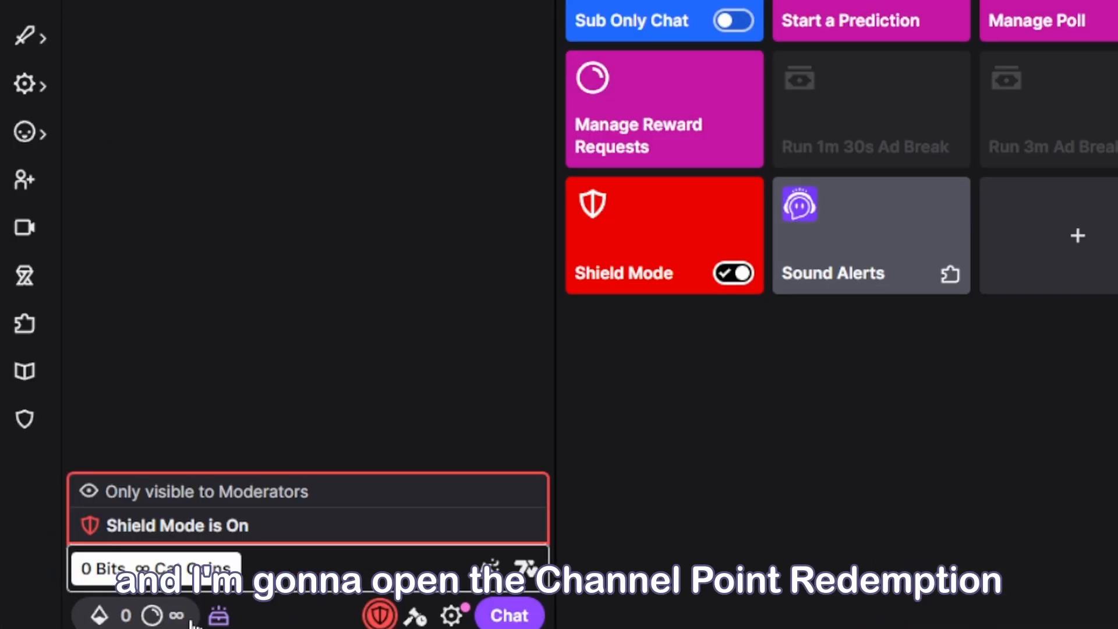
# - Switch to the Twitch chat and redeem the Random Hairstyle channel point reward
pyautogui.click(189, 622)
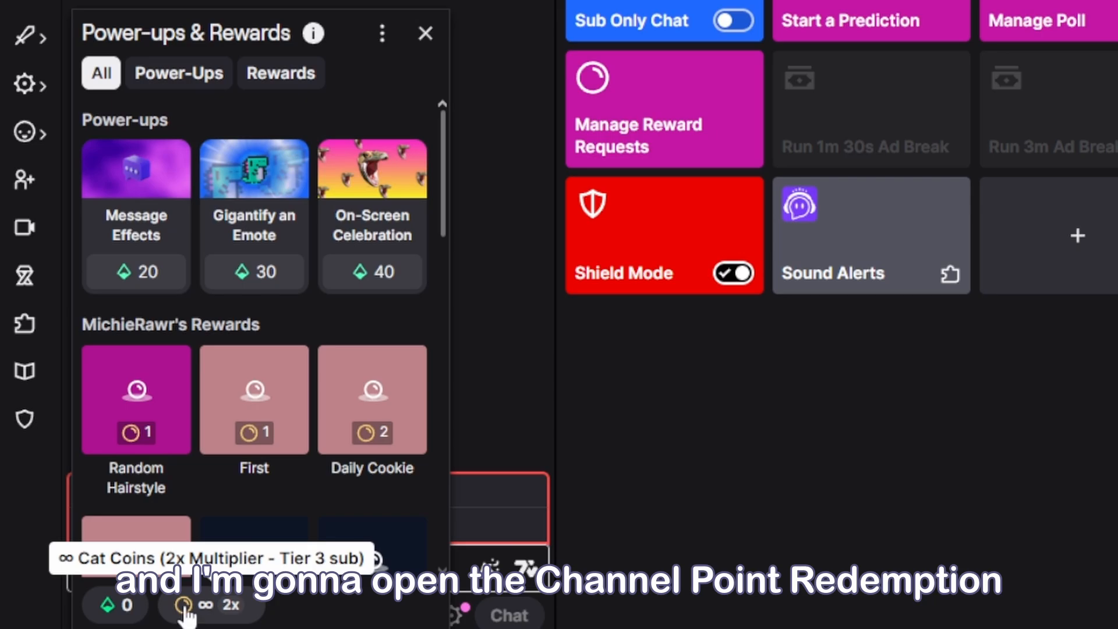
pyautogui.click(168, 453)
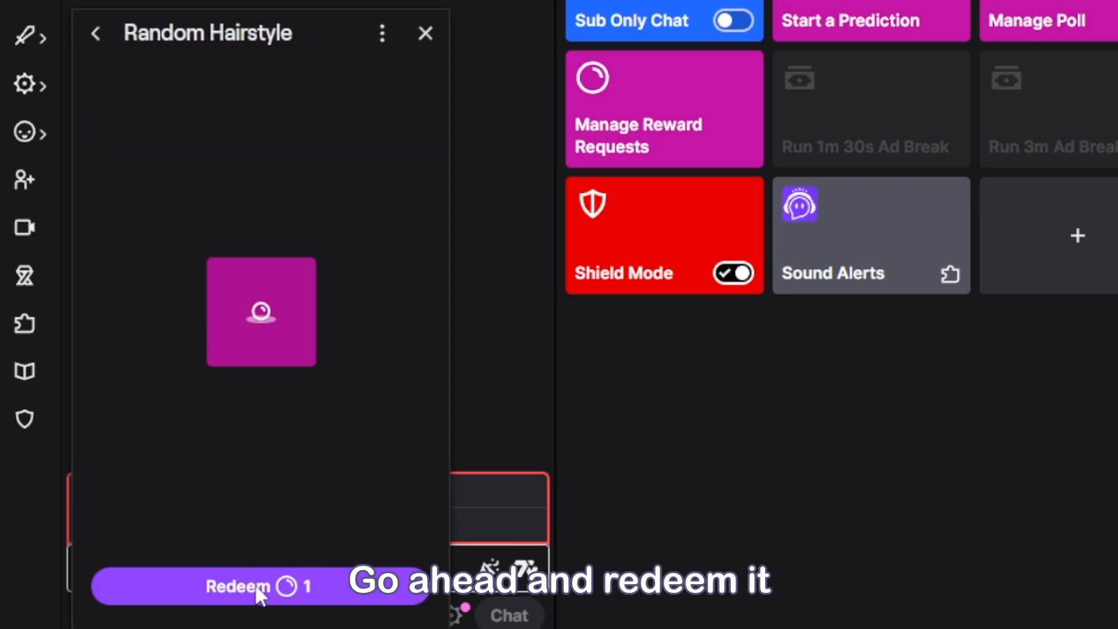
pyautogui.click(288, 599)
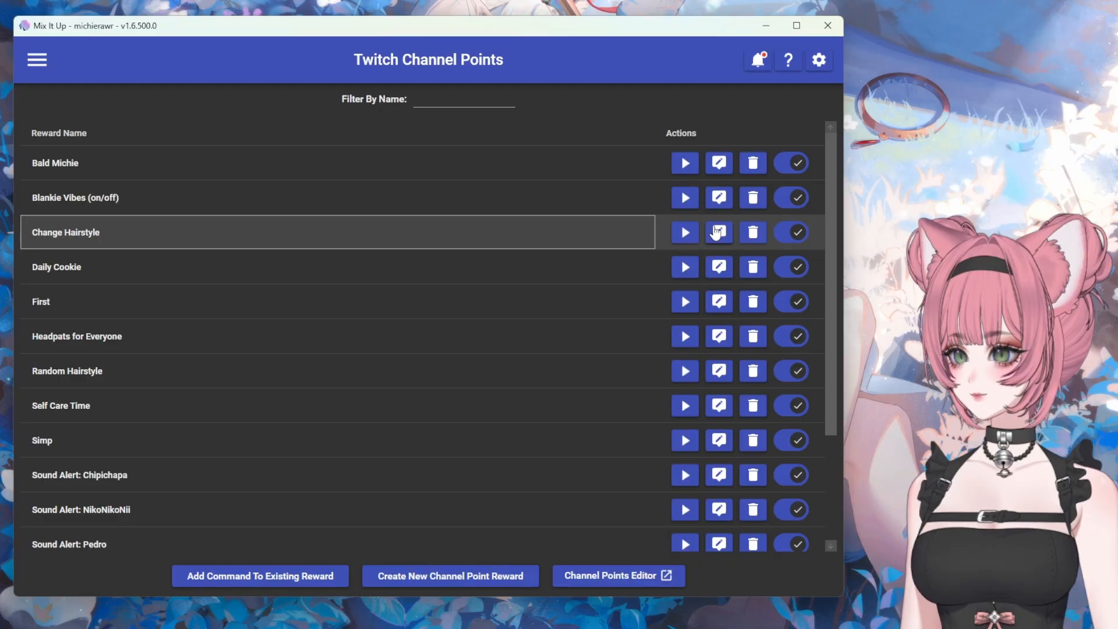
# - In Mix It Up, open the Change Hairstyle command, expand its Random action and enlarge the editor to examine the hairstyle actions
pyautogui.click(715, 228)
pyautogui.moveTo(586, 91); pyautogui.dragTo(471, 89)
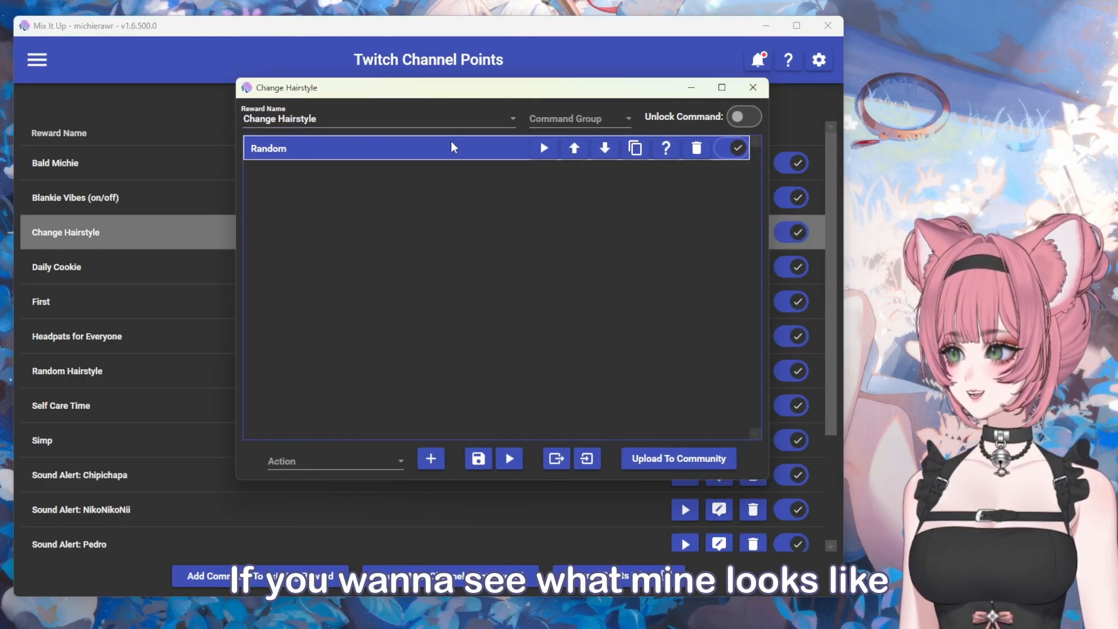
pyautogui.click(452, 143)
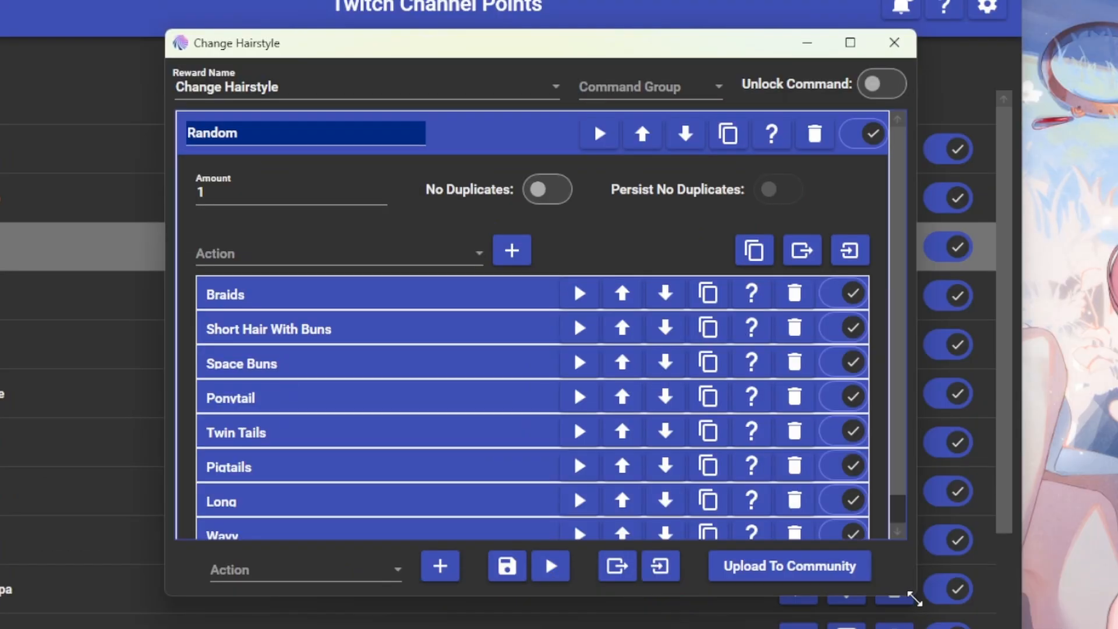
pyautogui.moveTo(767, 480); pyautogui.dragTo(776, 553)
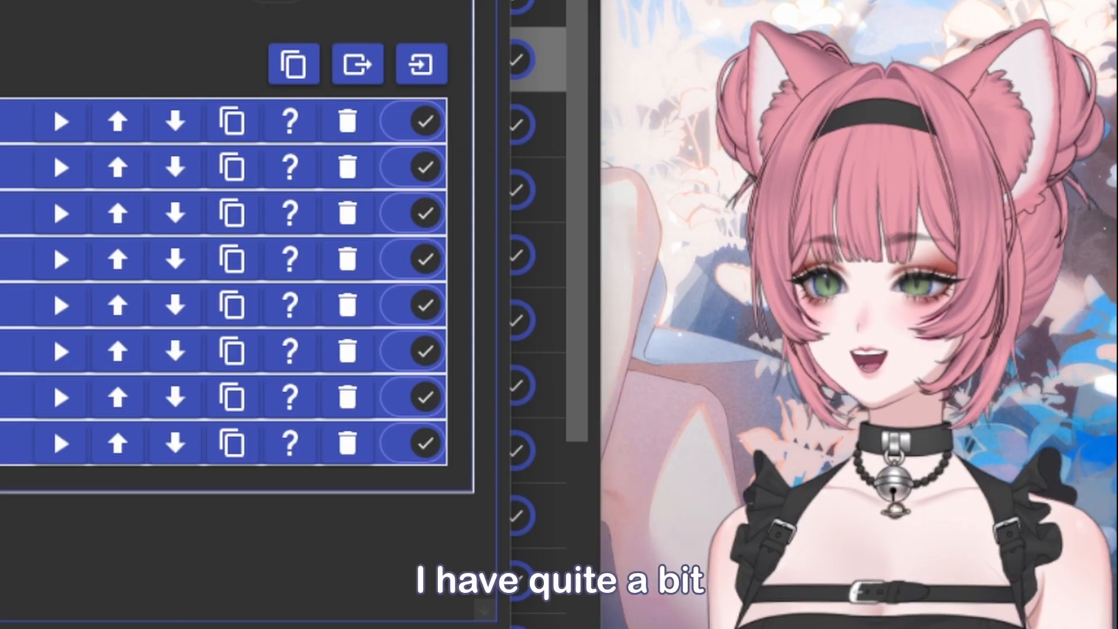